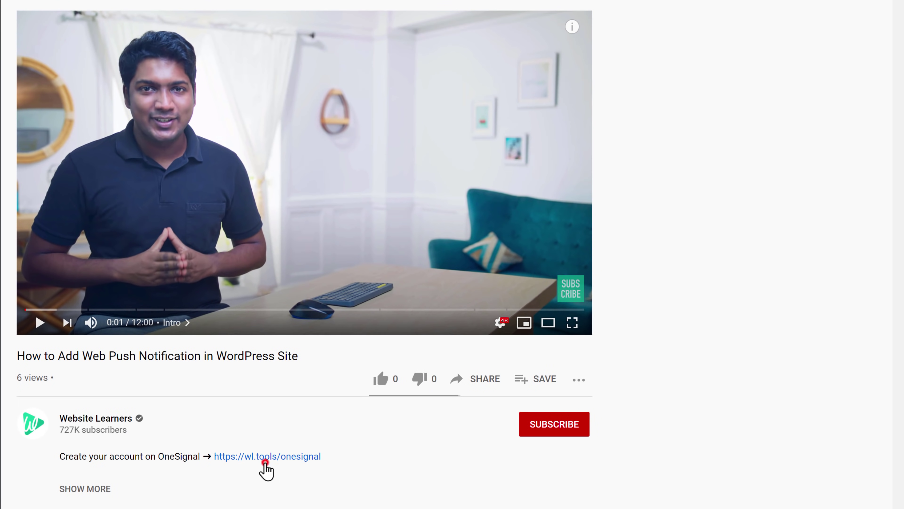
Go to OneSignal from the video's description link and sign up for a free account using the existing Google account.
left_click(265, 463)
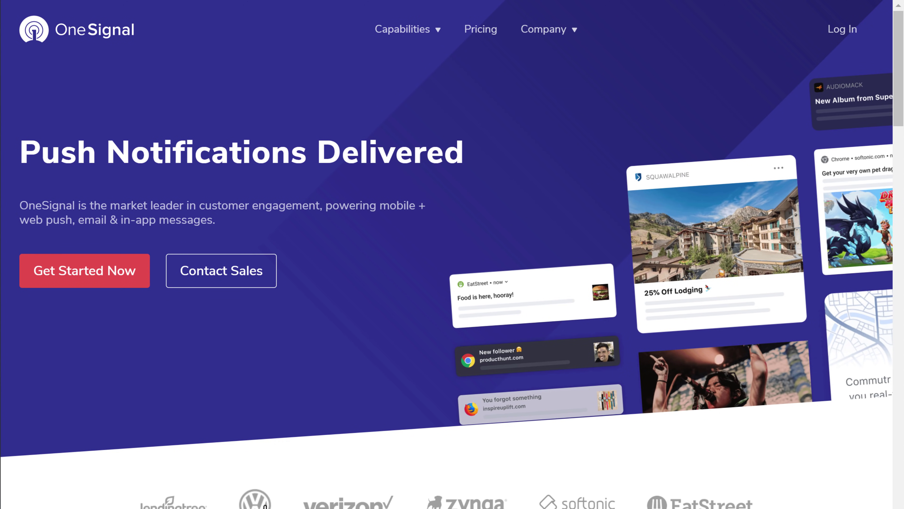
left_click(82, 284)
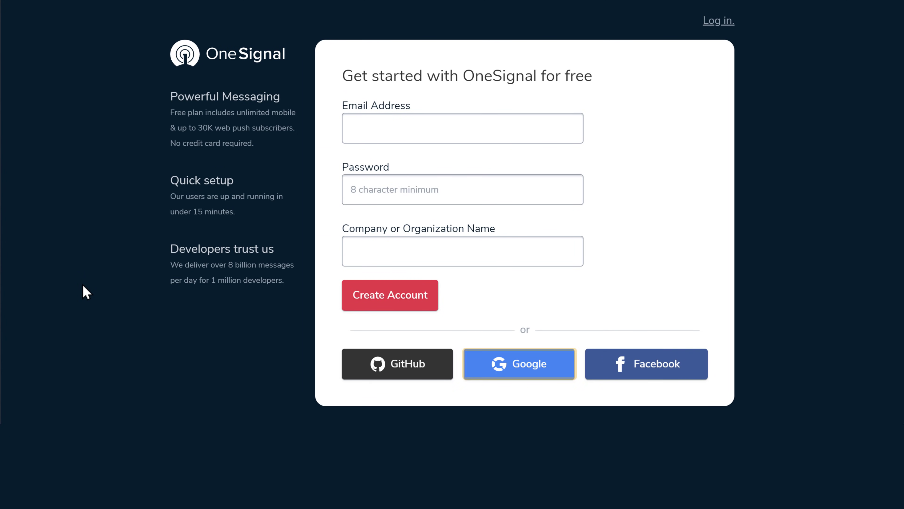
left_click(524, 378)
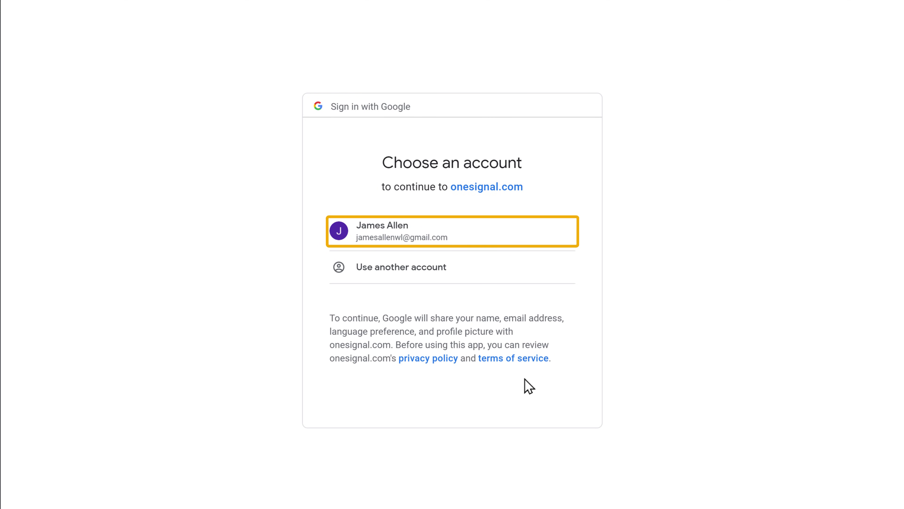
left_click(395, 247)
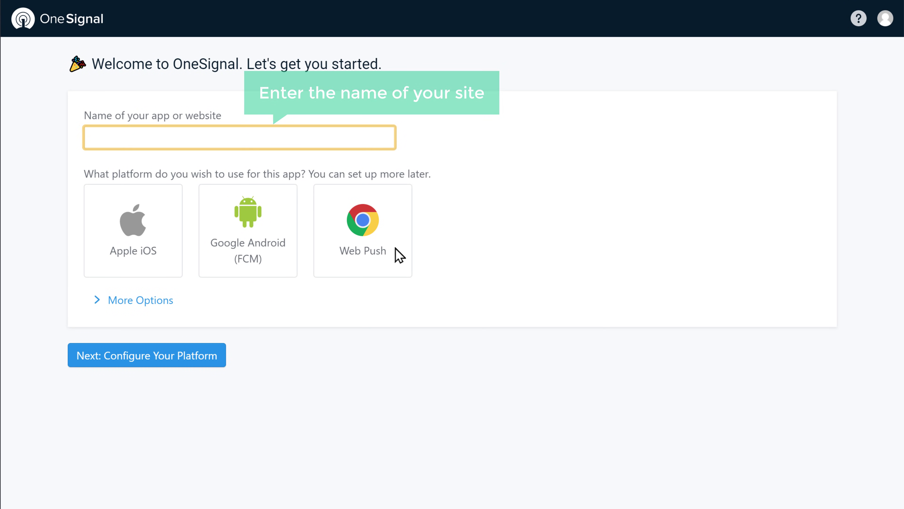
Name the new website app TryCasuals, choose Web Push as its platform, and continue to the platform configuration.
left_click(295, 139)
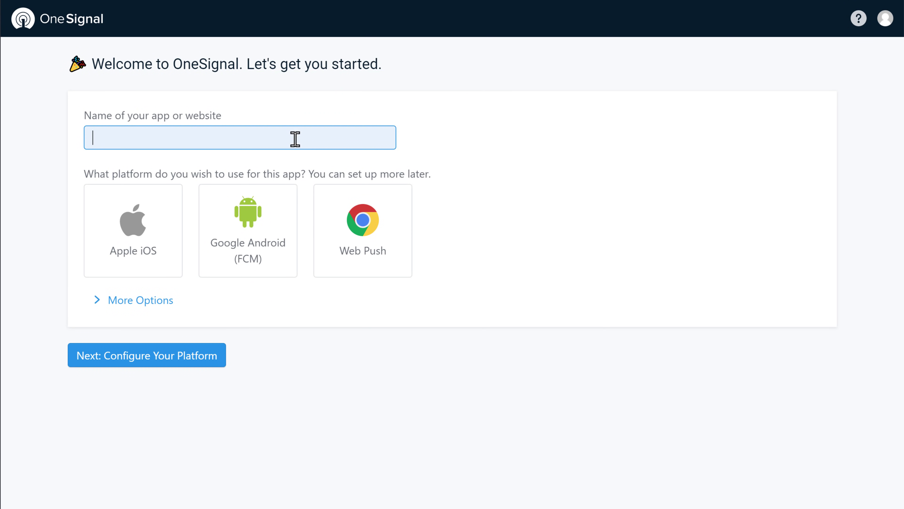
left_click(496, 157)
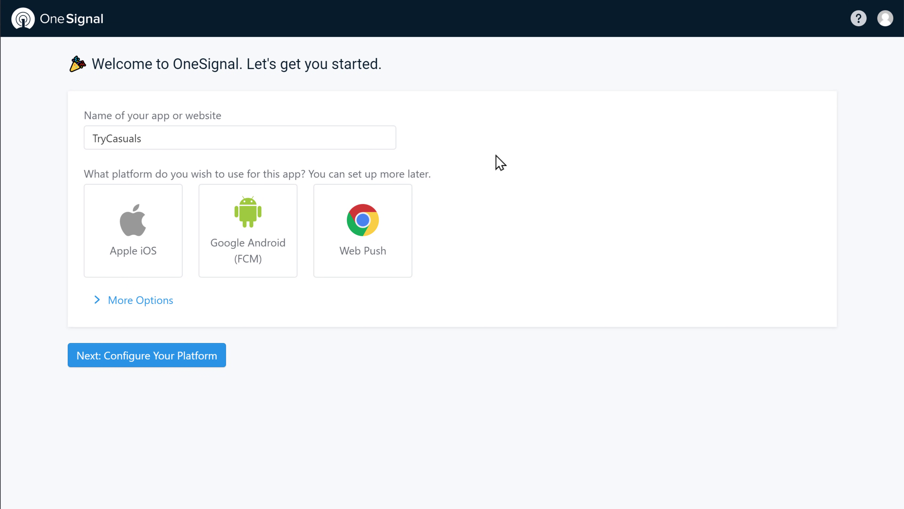
left_click(364, 267)
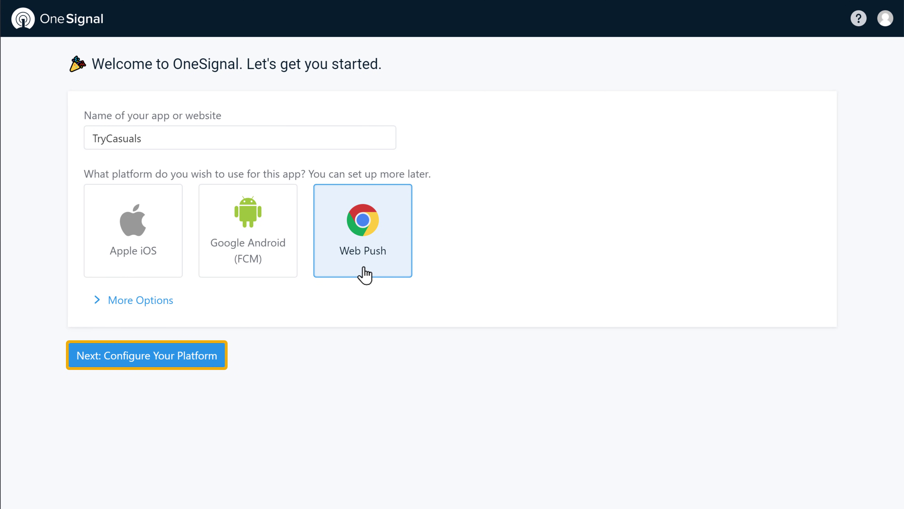
left_click(147, 366)
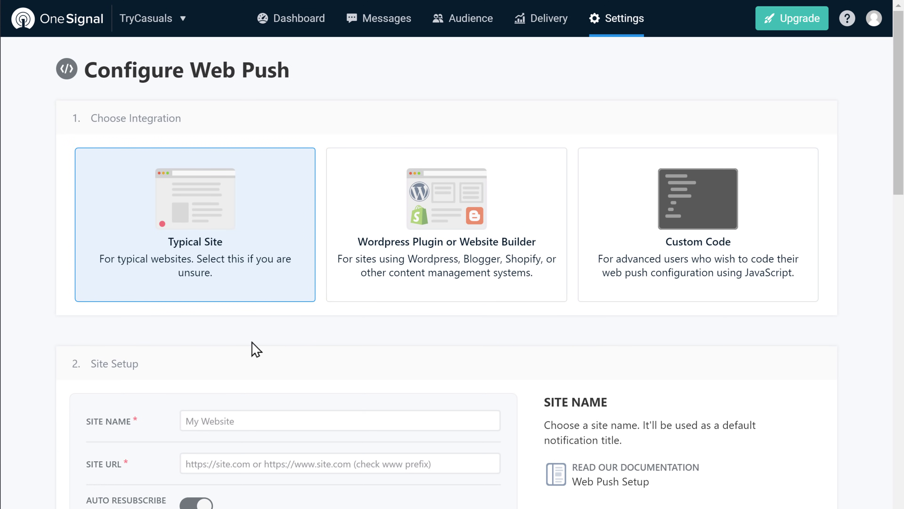
Choose the WordPress plugin integration with WordPress as the website builder, and set the site name to TryCasuals.
left_click(450, 296)
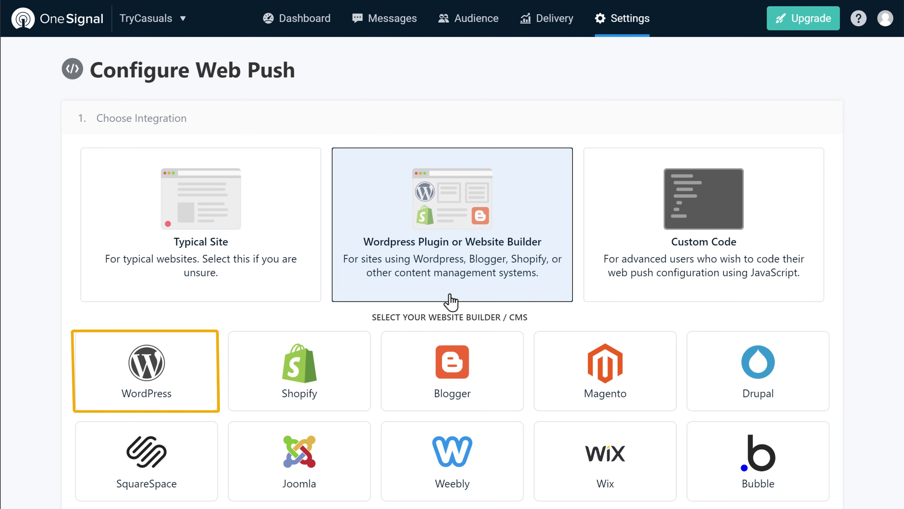
left_click(144, 402)
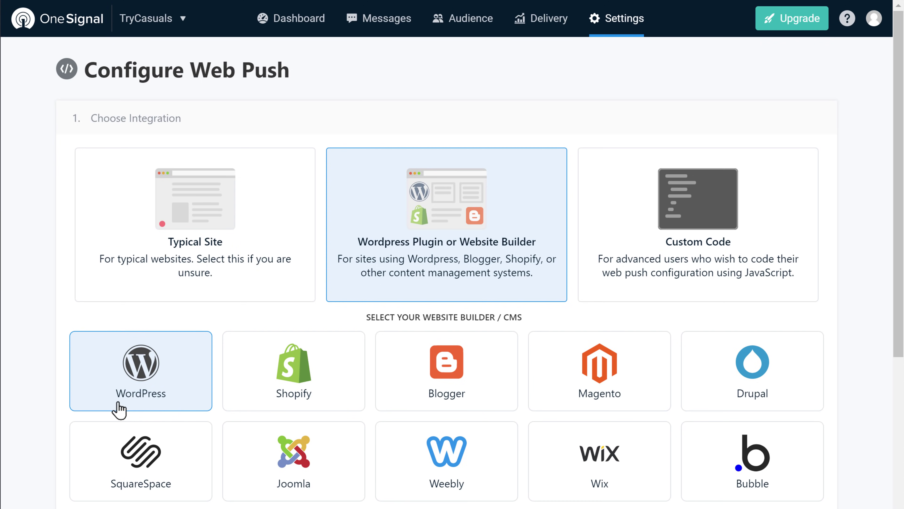
scroll(25, 409, "down", 10)
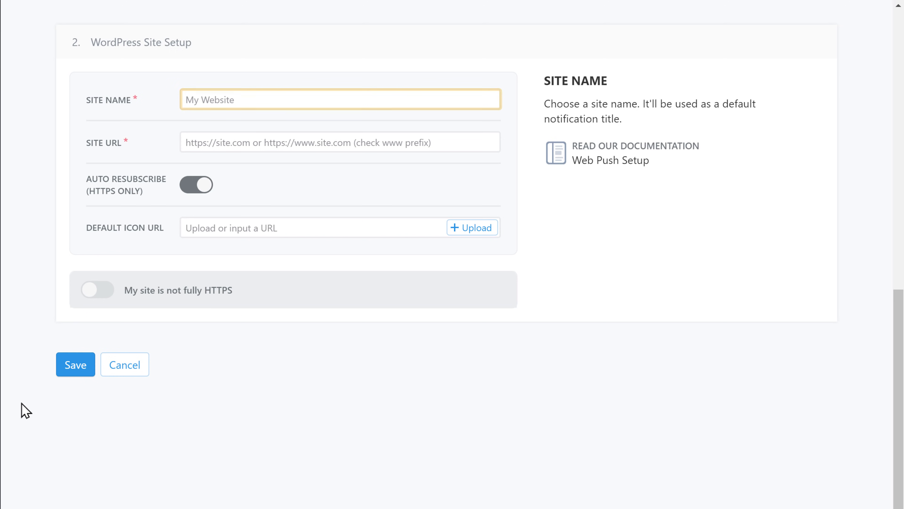
left_click(240, 97)
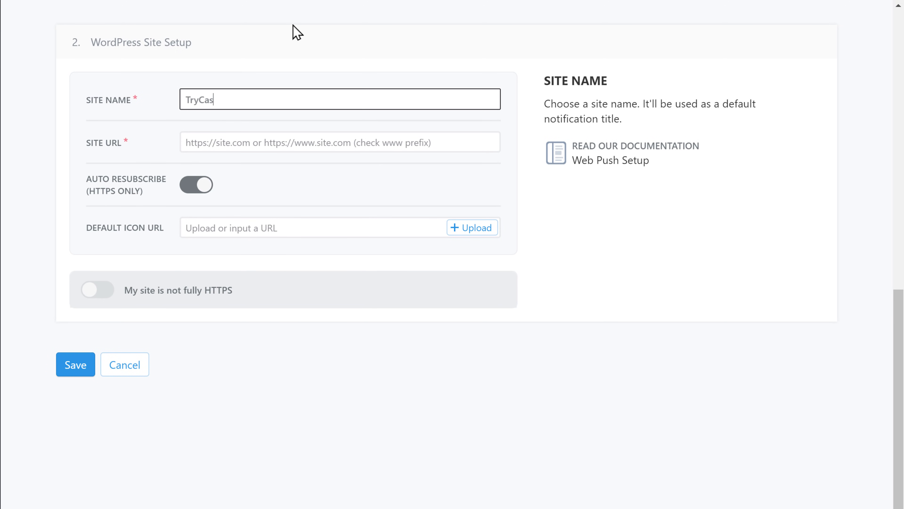
type("TryCasuals")
key("Tab")
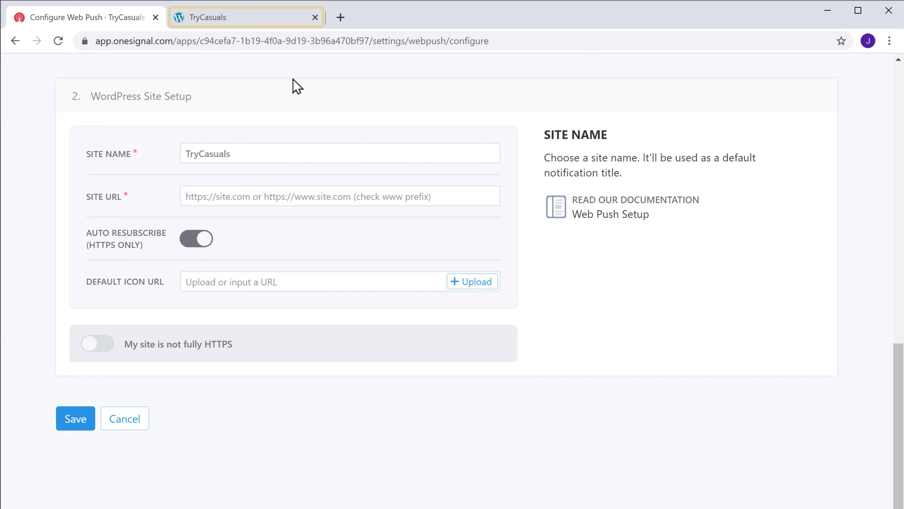
left_click(236, 23)
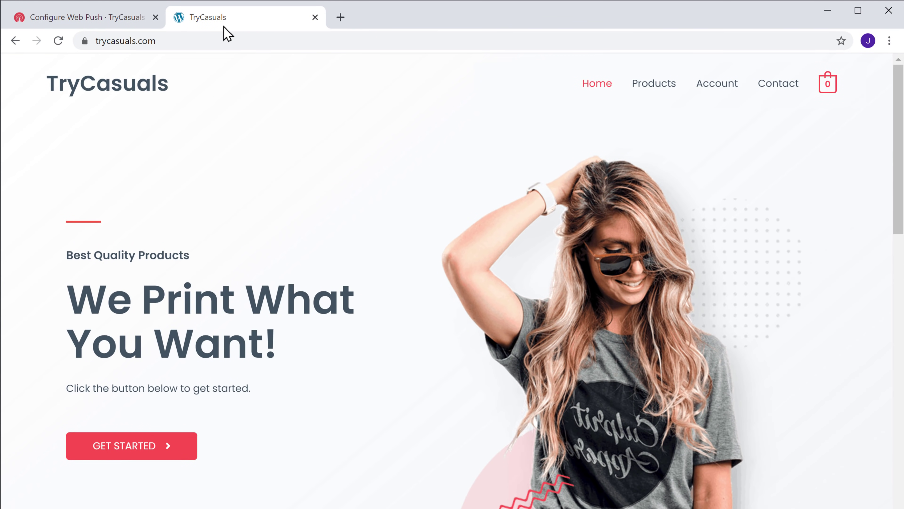
right_click(176, 40)
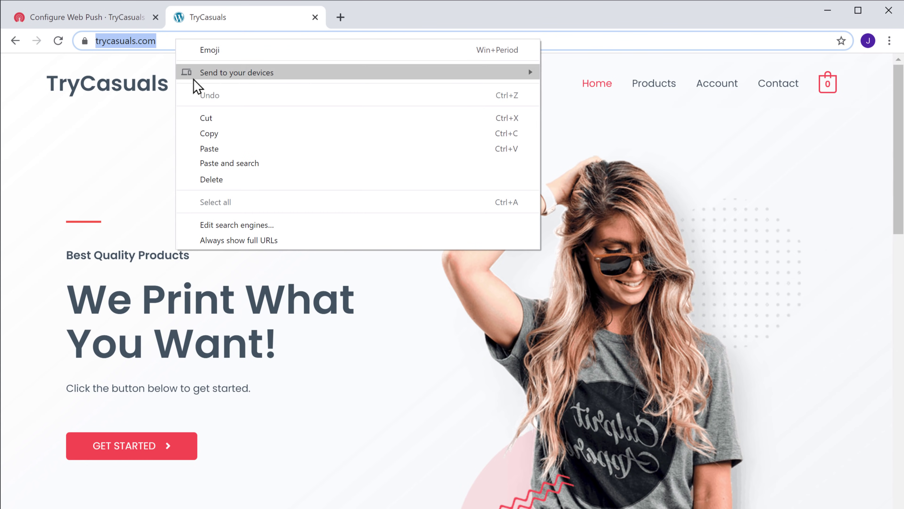
left_click(210, 135)
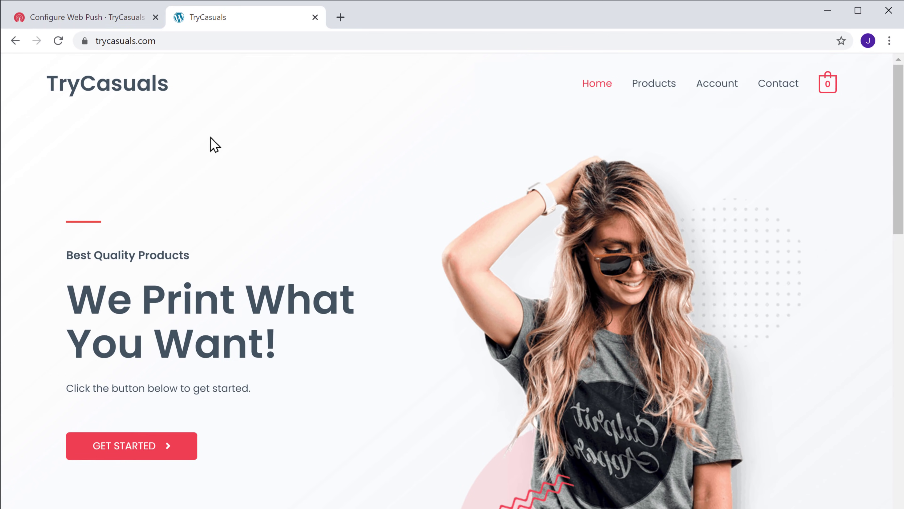
left_click(75, 22)
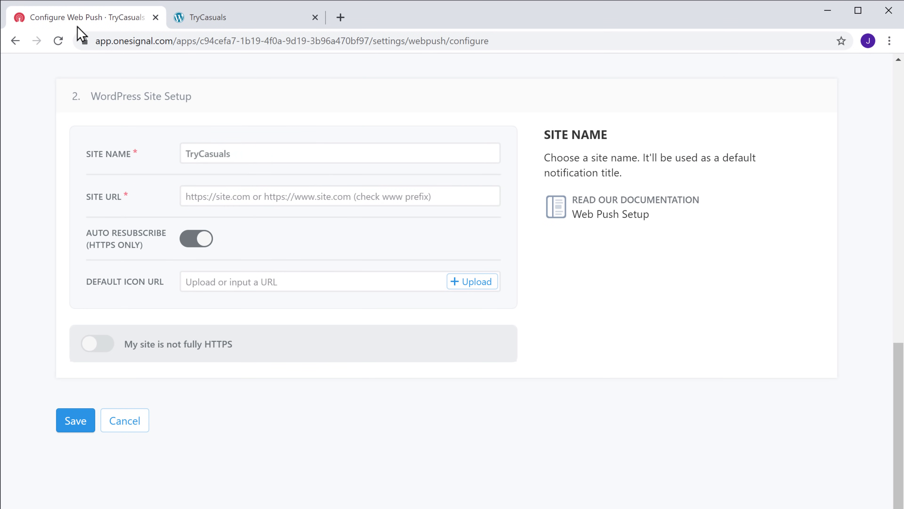
right_click(451, 142)
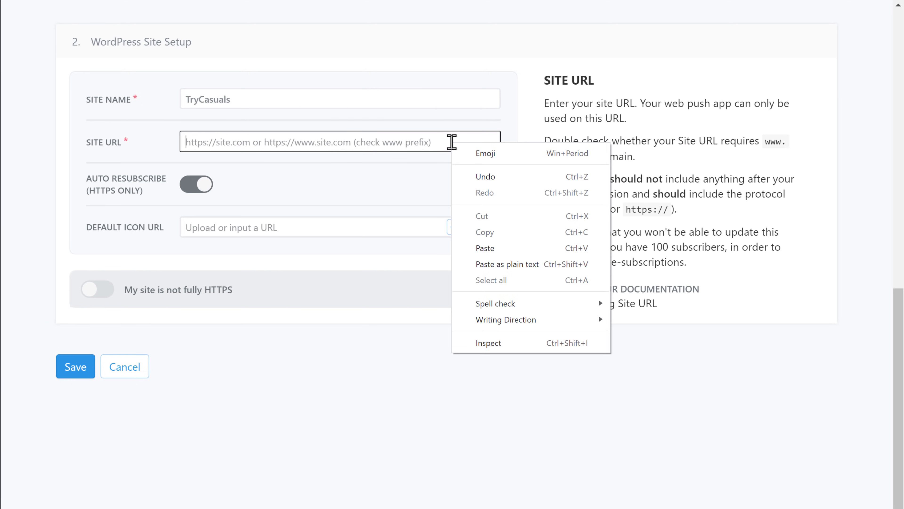
left_click(480, 249)
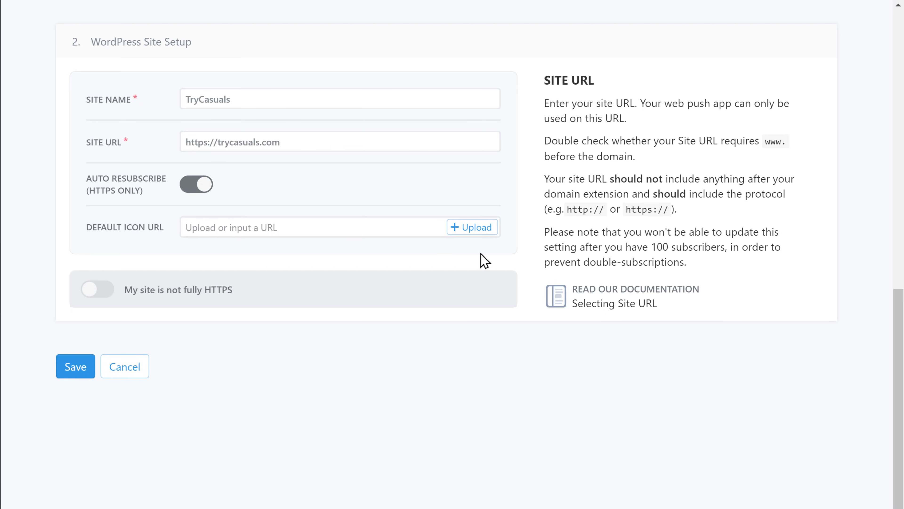
Upload the Logo image from the Images folder as the default notification icon and save the WordPress site setup.
left_click(476, 235)
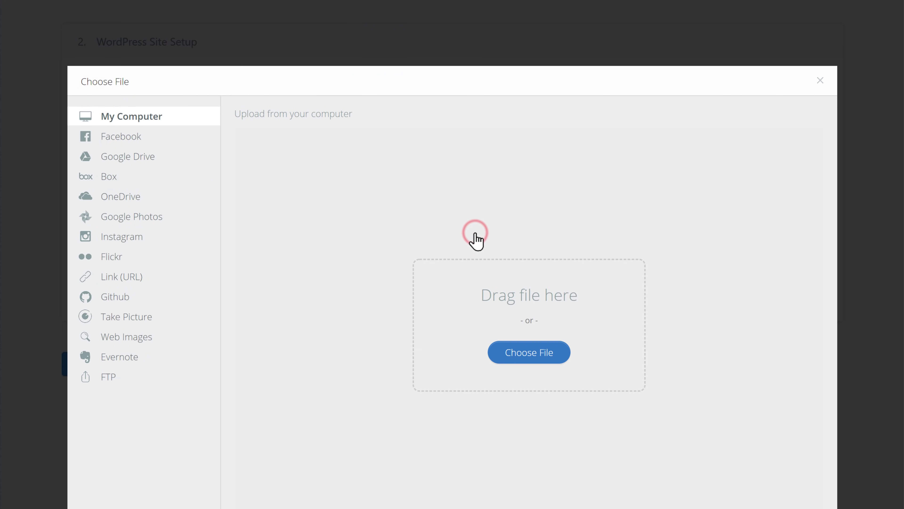
key("alt+Tab")
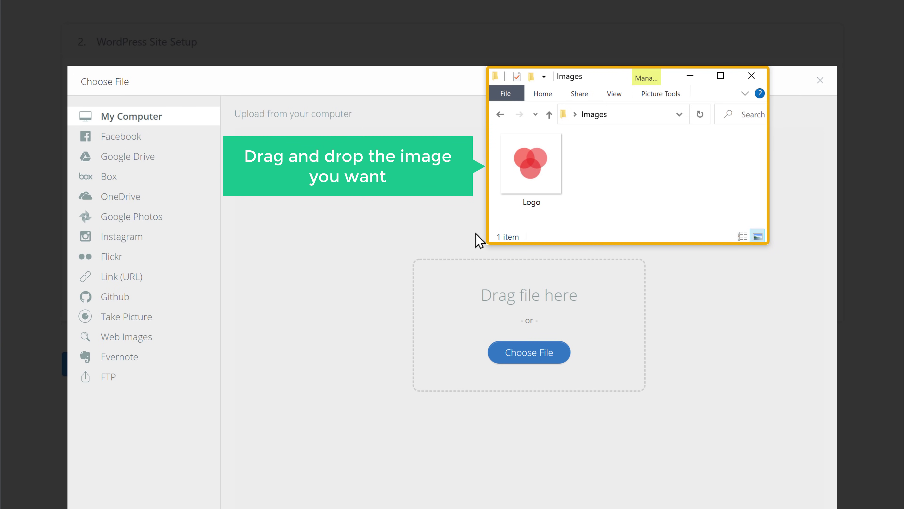
left_click_drag(532, 208, 470, 278)
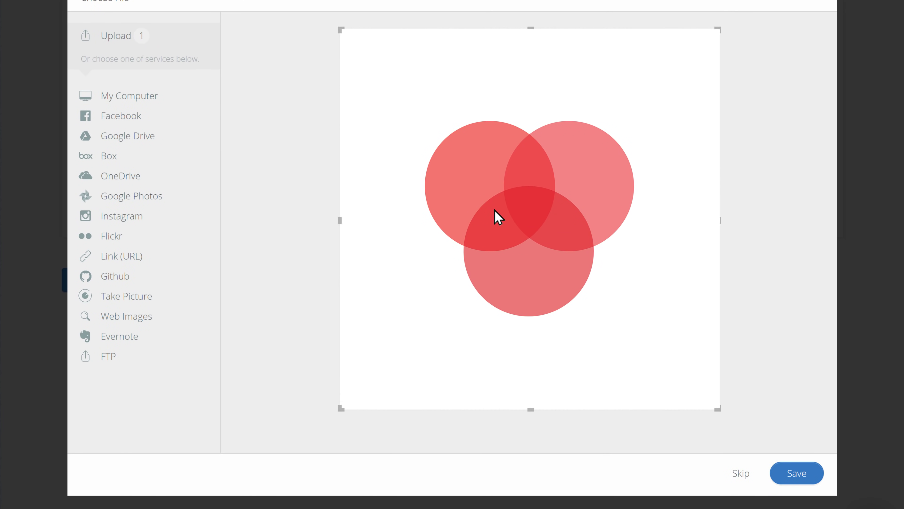
left_click(797, 479)
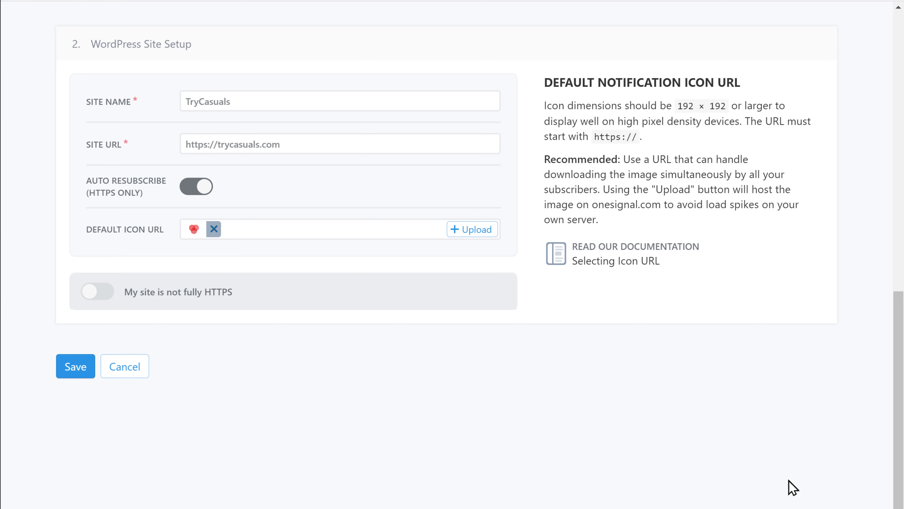
left_click(77, 376)
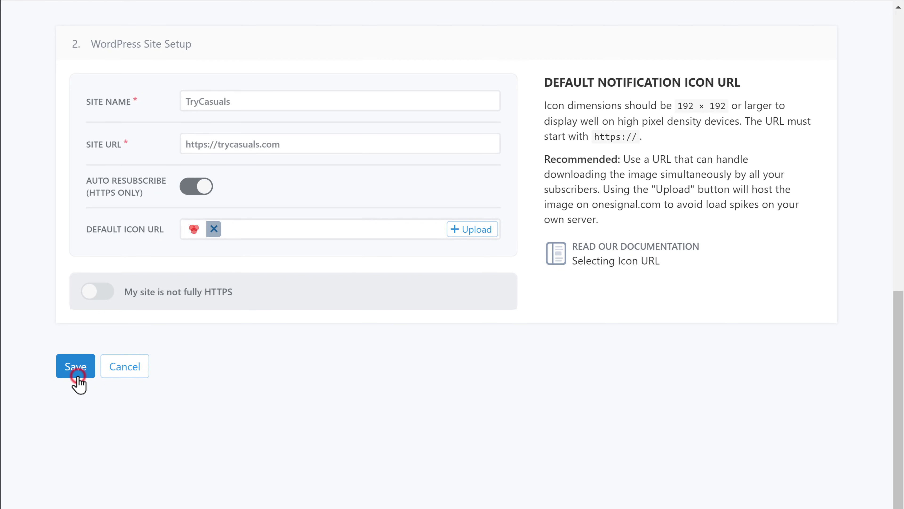
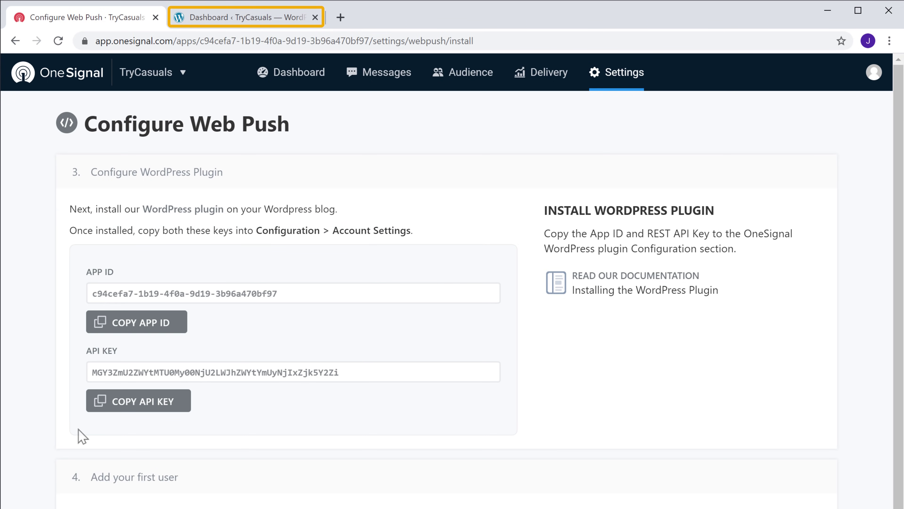
In the site's WordPress dashboard, find the OneSignal – Web Push Notifications plugin by searching for OneSignal, and install and activate it.
left_click(238, 22)
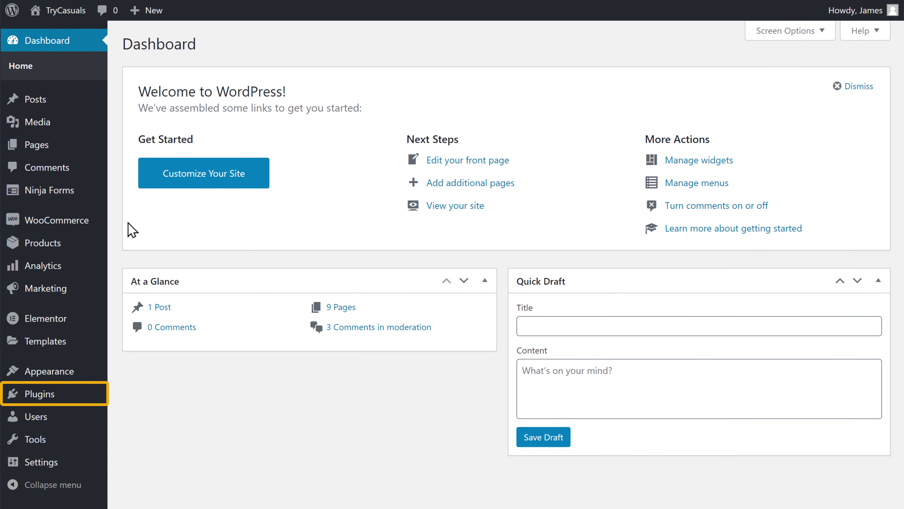
mouse_move(37, 406)
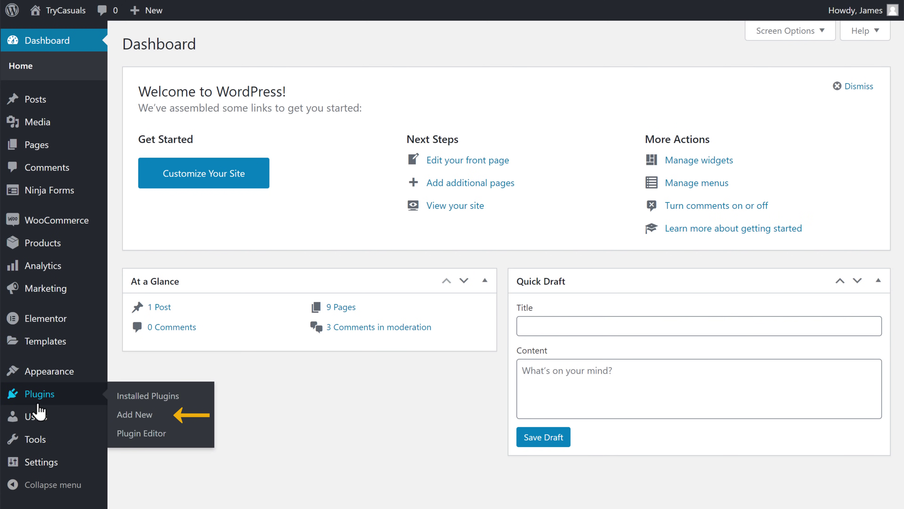
left_click(137, 420)
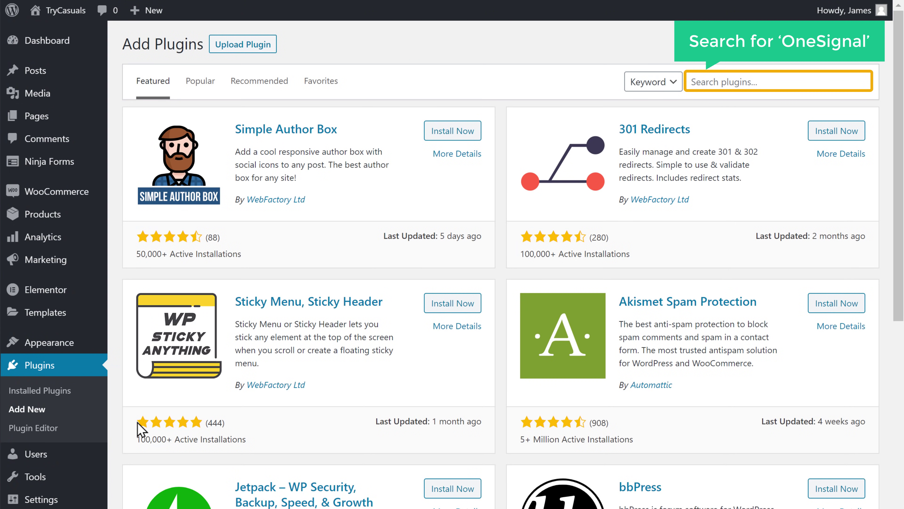
left_click(804, 81)
type("One")
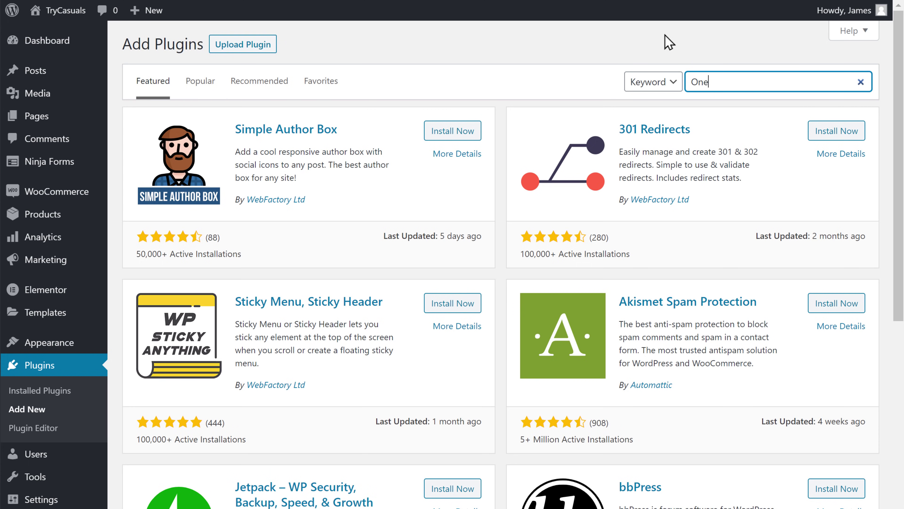
type("Signal")
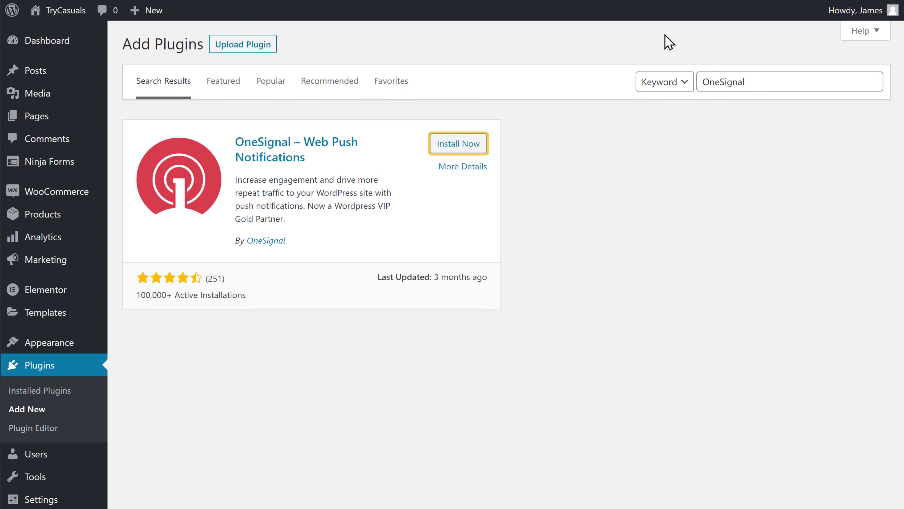
left_click(458, 152)
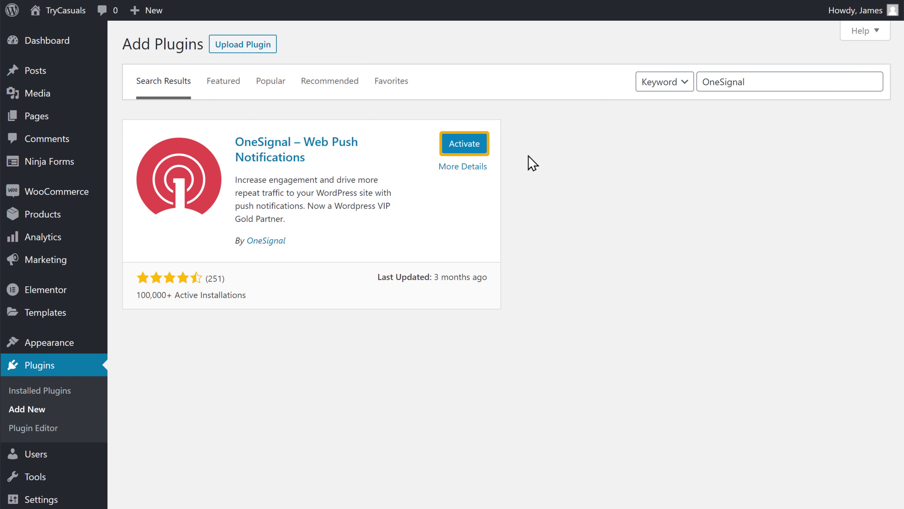
left_click(465, 154)
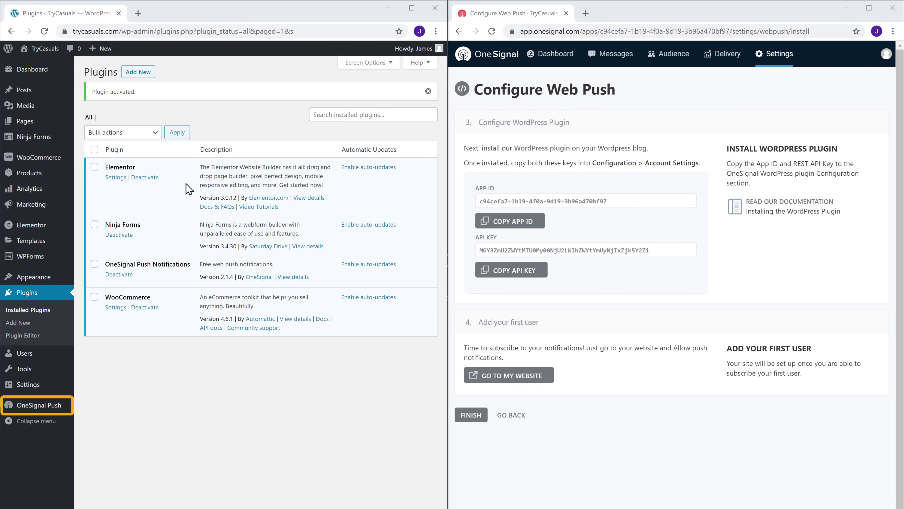
Open the OneSignal Push plugin's configuration in WordPress and fill in the App ID copied from the OneSignal web push setup.
left_click(33, 409)
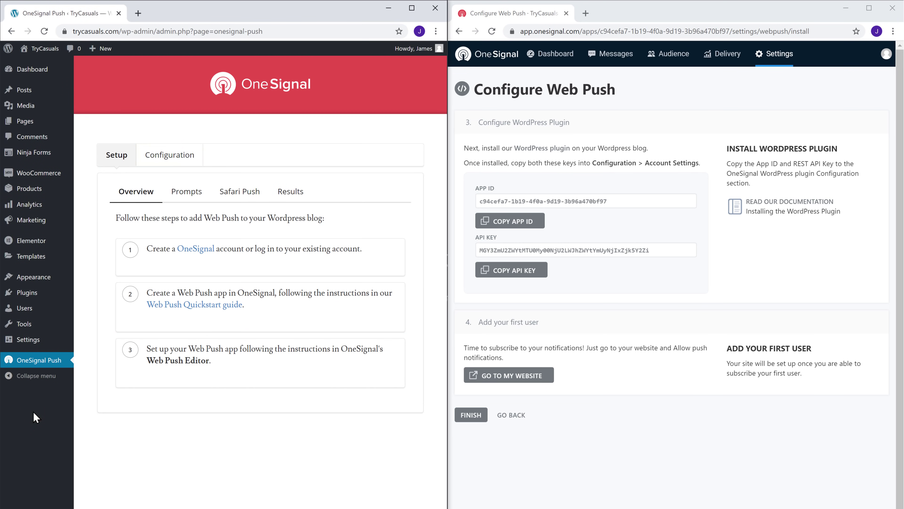
left_click(171, 170)
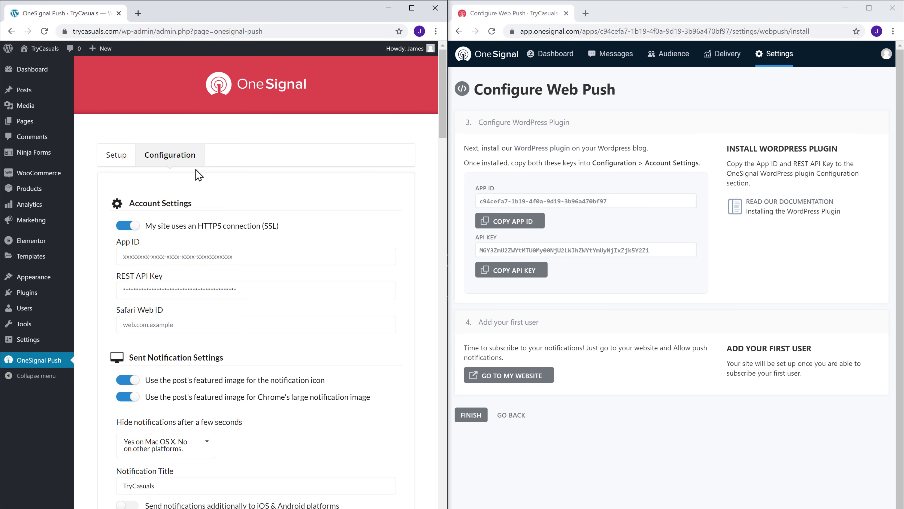
left_click(509, 232)
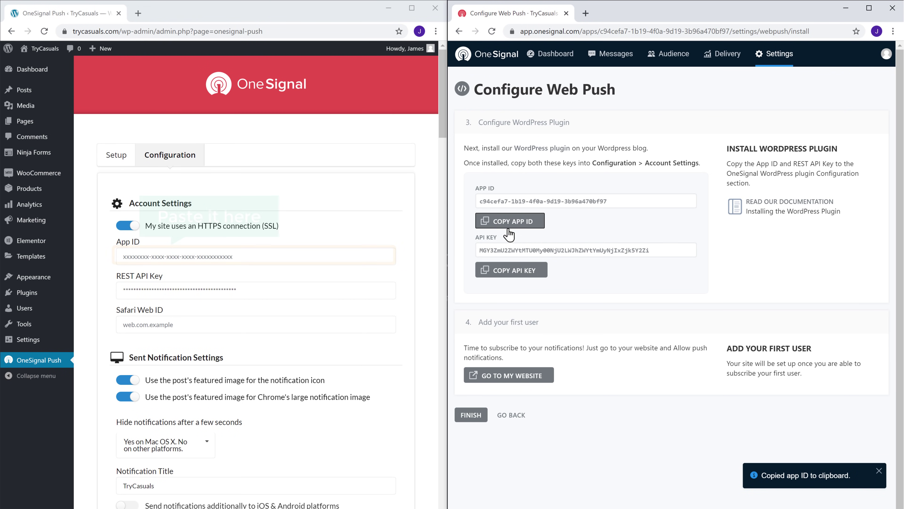
right_click(240, 256)
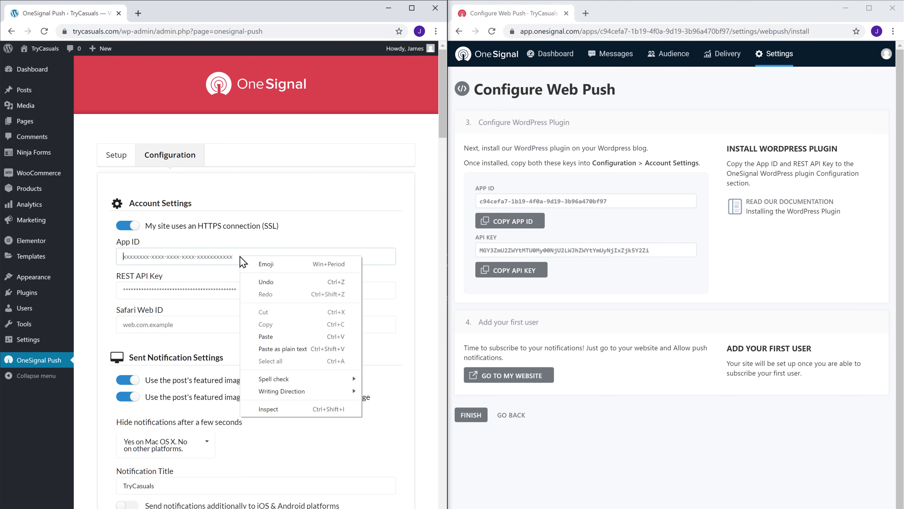
left_click(267, 340)
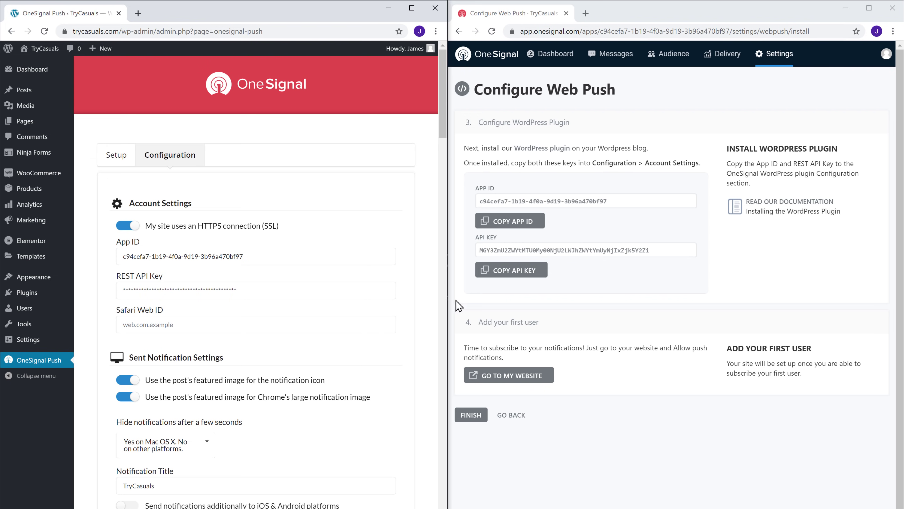
Copy the API key from the OneSignal setup and paste it as the plugin's REST API Key.
left_click(517, 281)
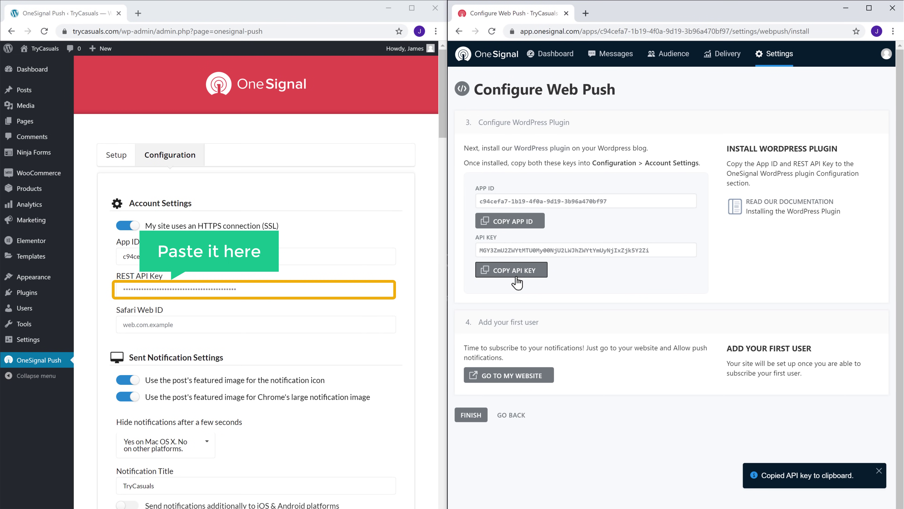
right_click(292, 289)
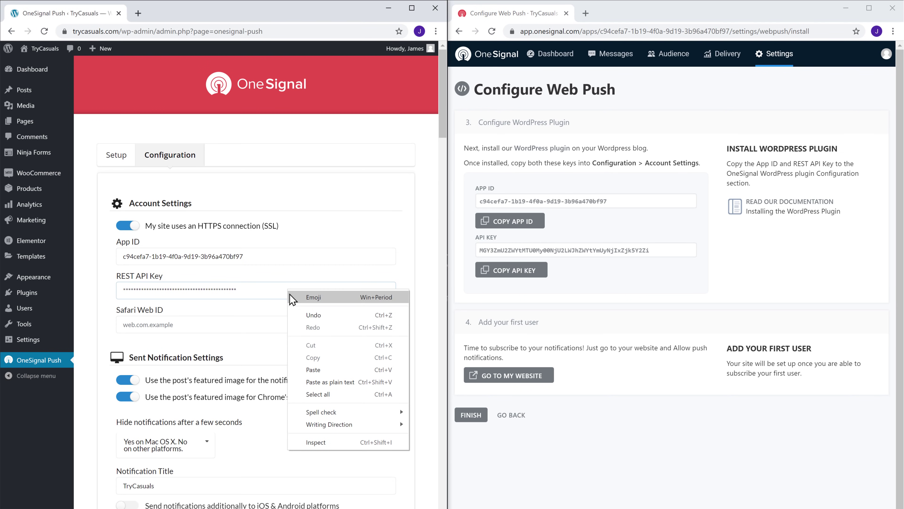
left_click(312, 374)
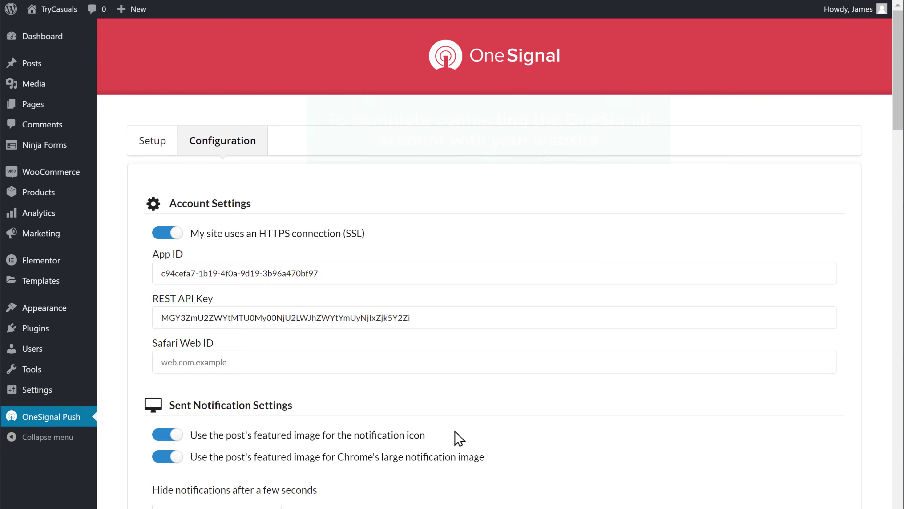
In the sent notification settings, set hiding notifications after a few seconds to No.
scroll(458, 438, "down", 5)
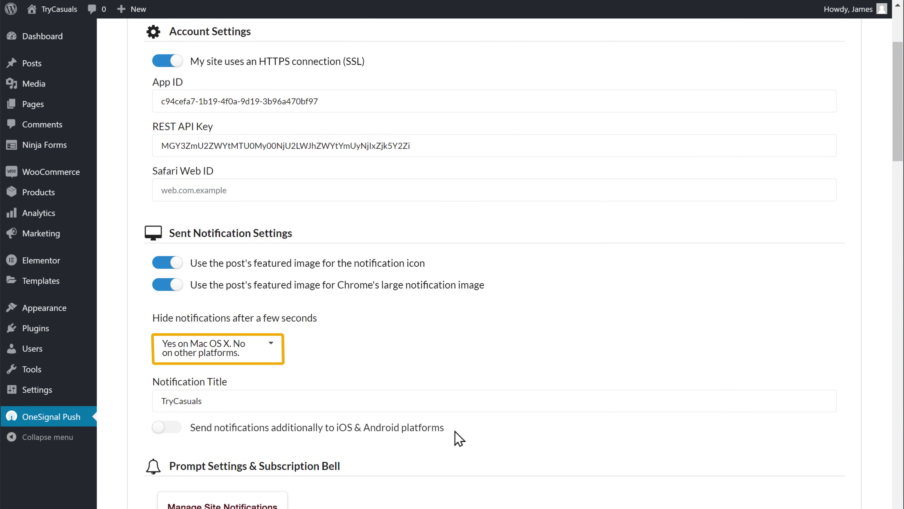
left_click(269, 357)
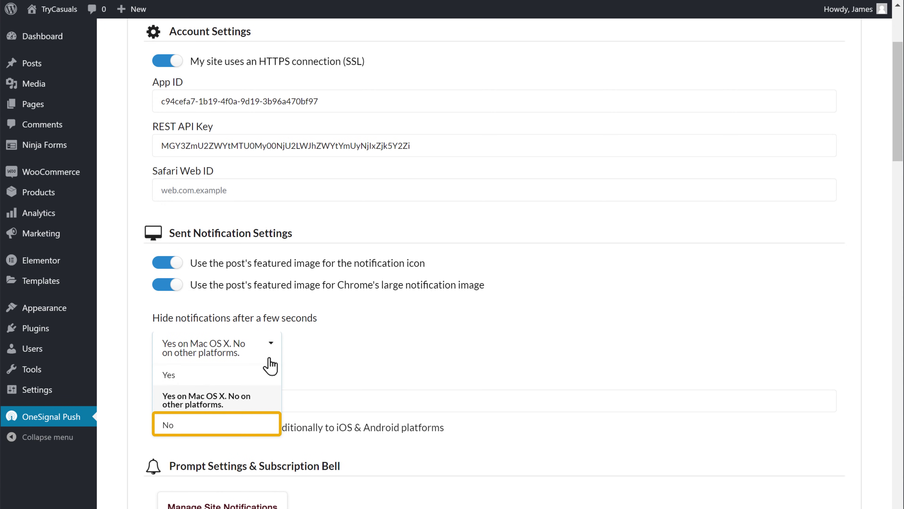
left_click(169, 425)
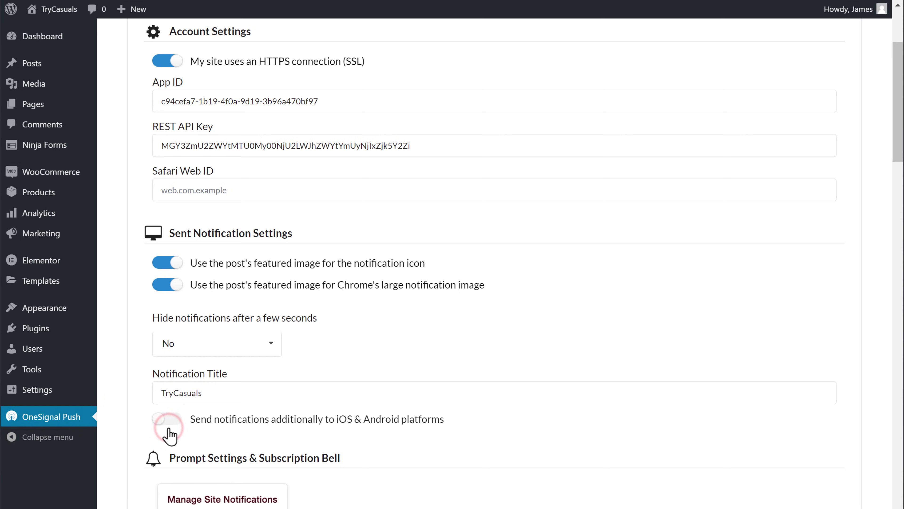
Enable the automatic OneSignal Slide Prompt for new visitors, disable the Subscription Bell, and save the plugin configuration.
scroll(115, 441, "down", 10)
scroll(115, 441, "down", 2)
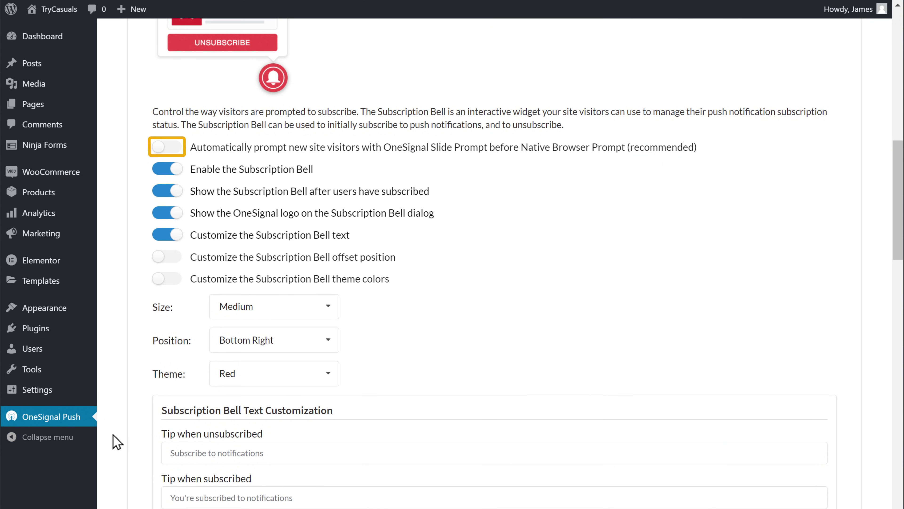
left_click(162, 149)
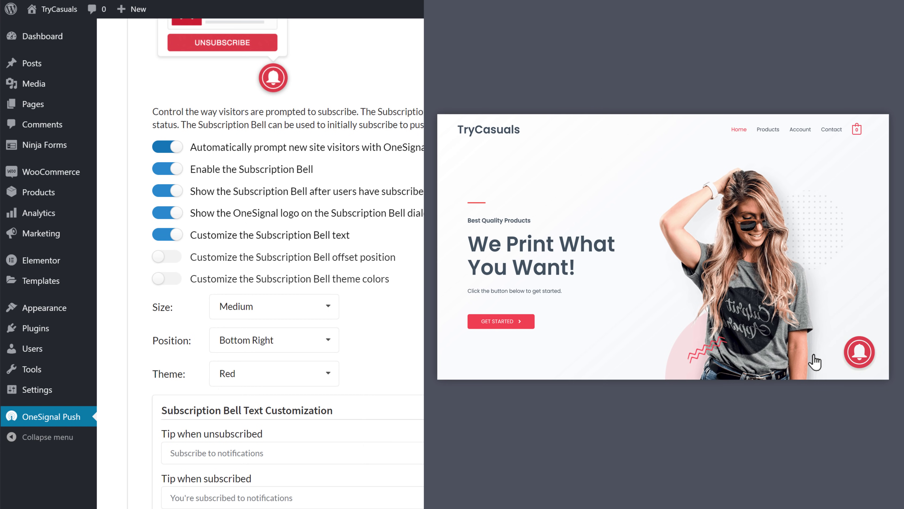
left_click(853, 357)
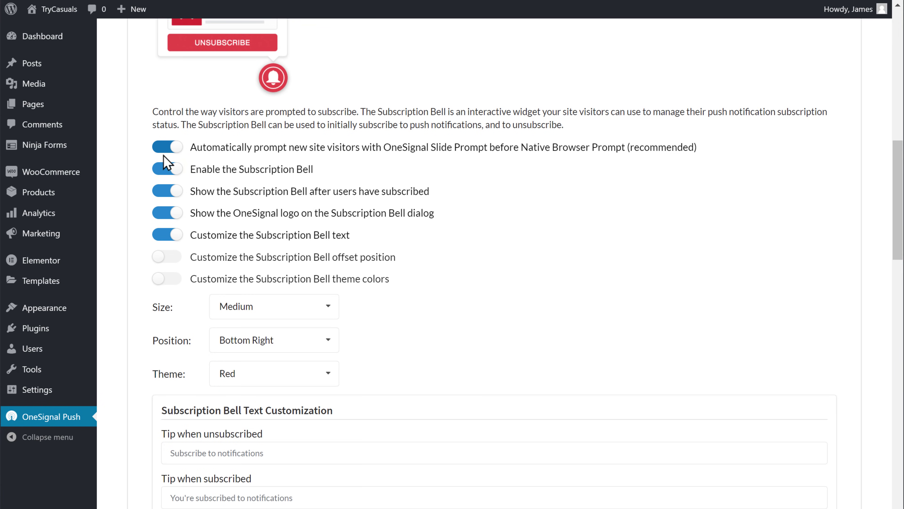
left_click(166, 173)
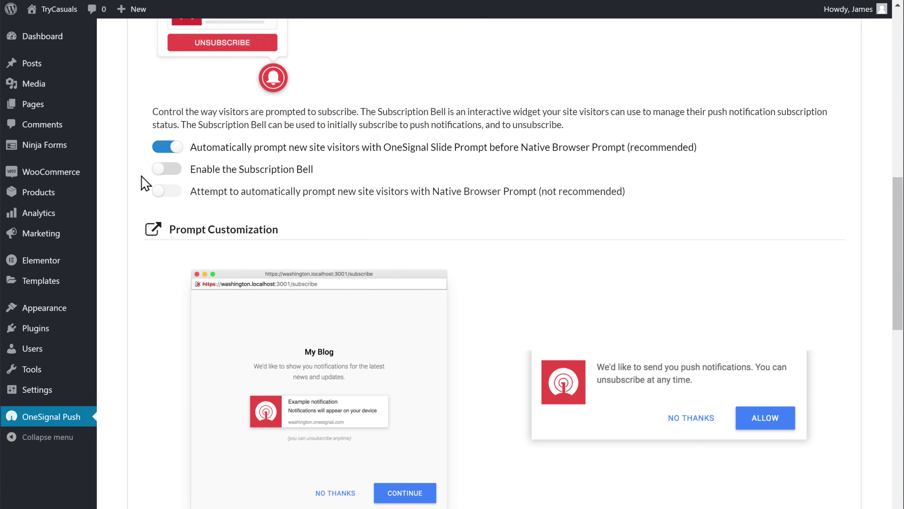
scroll(116, 189, "down", 20)
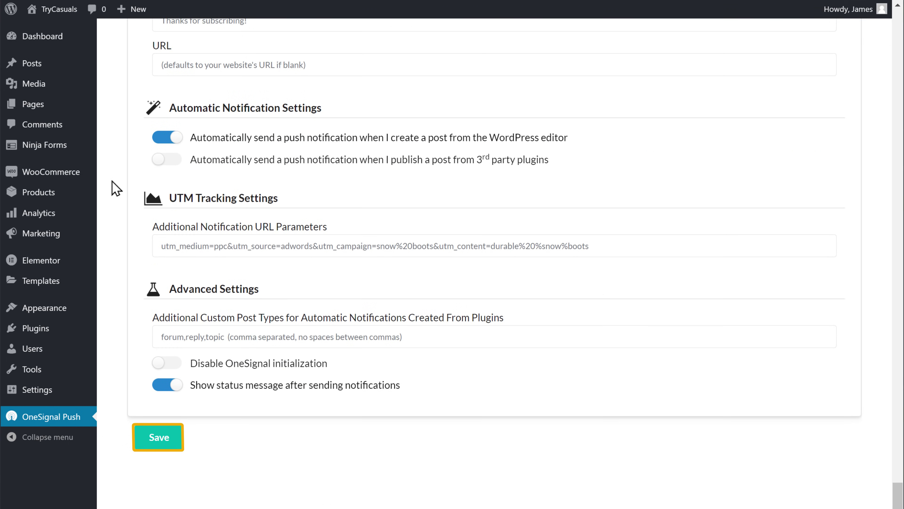
left_click(161, 450)
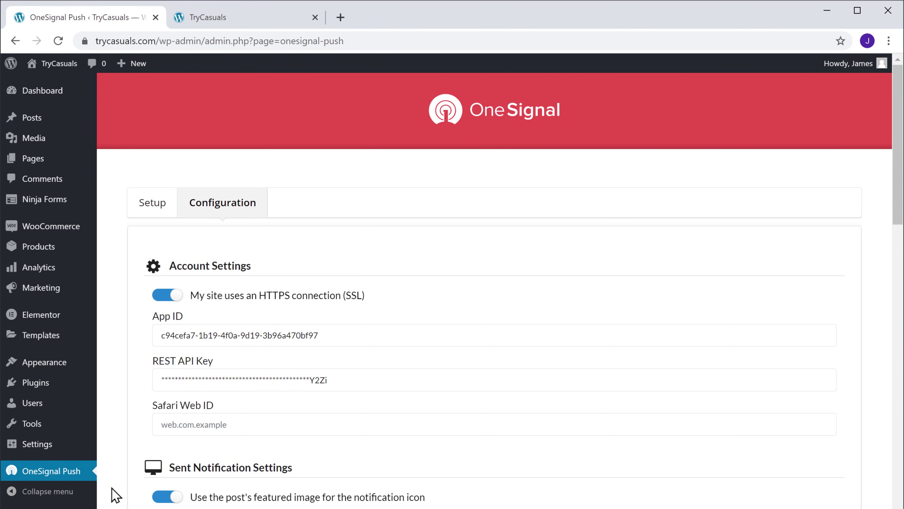
Reload the TryCasuals website and subscribe to its notifications by allowing both the slide prompt and the browser permission request.
left_click(219, 22)
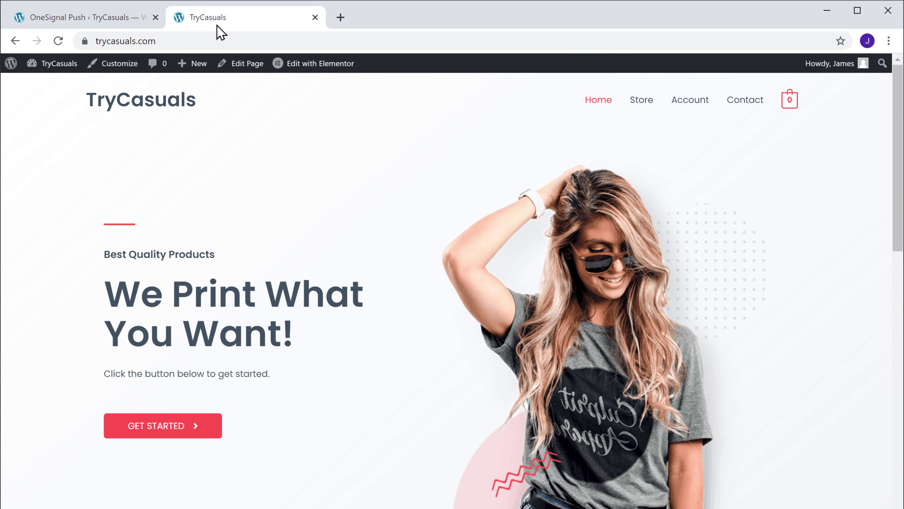
left_click(59, 41)
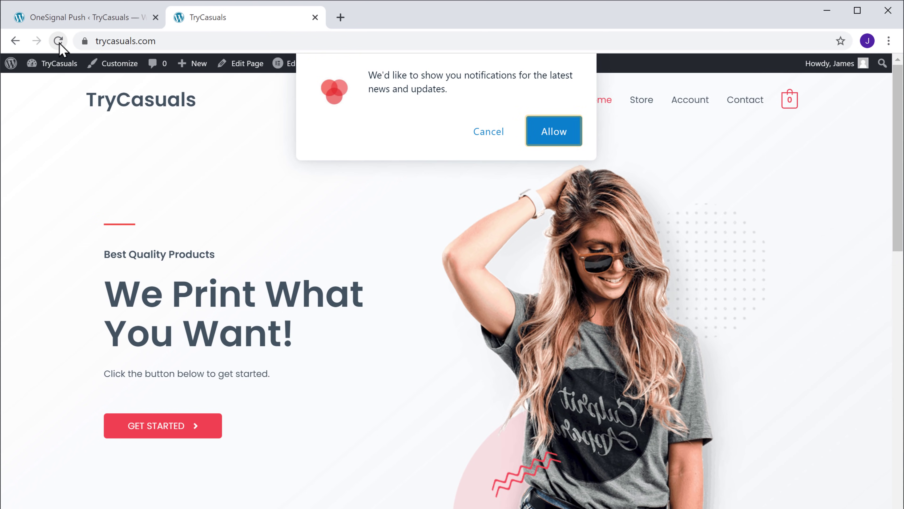
left_click(554, 141)
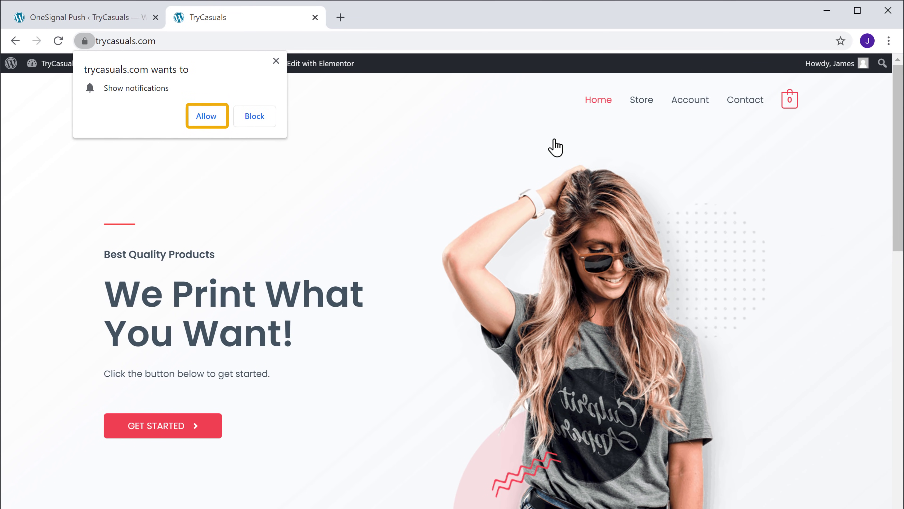
left_click(208, 124)
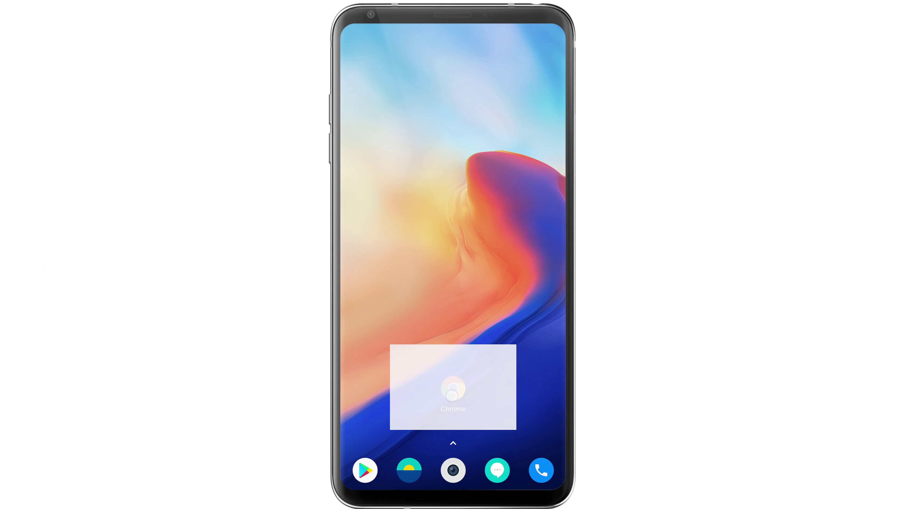
Open trycasuals.com in Chrome on the phone.
left_click(464, 52)
type("trycasuals.com")
key("Return")
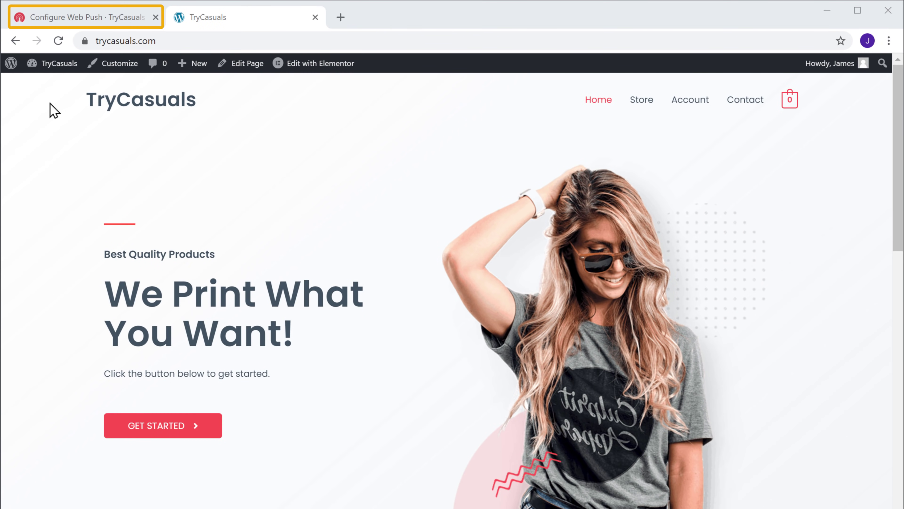
Return to OneSignal, open the TryCasuals dashboard, and start a new push message.
left_click(81, 24)
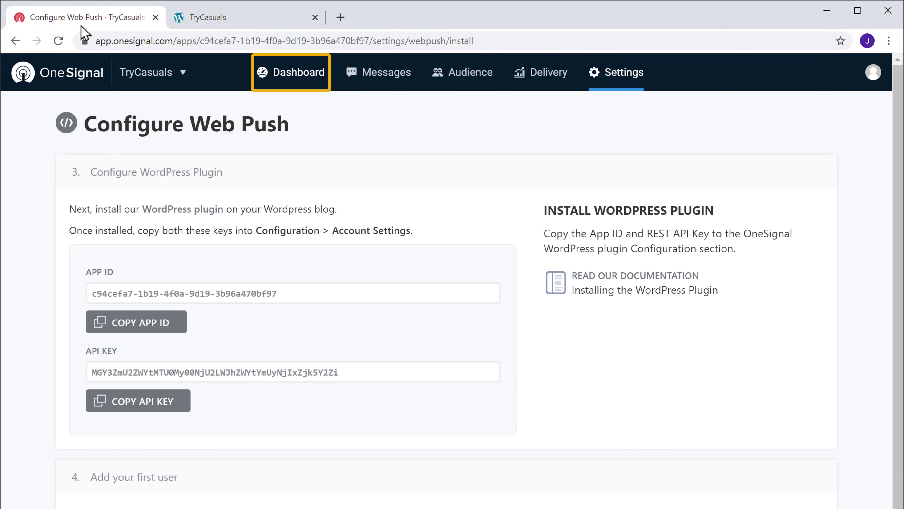
left_click(293, 84)
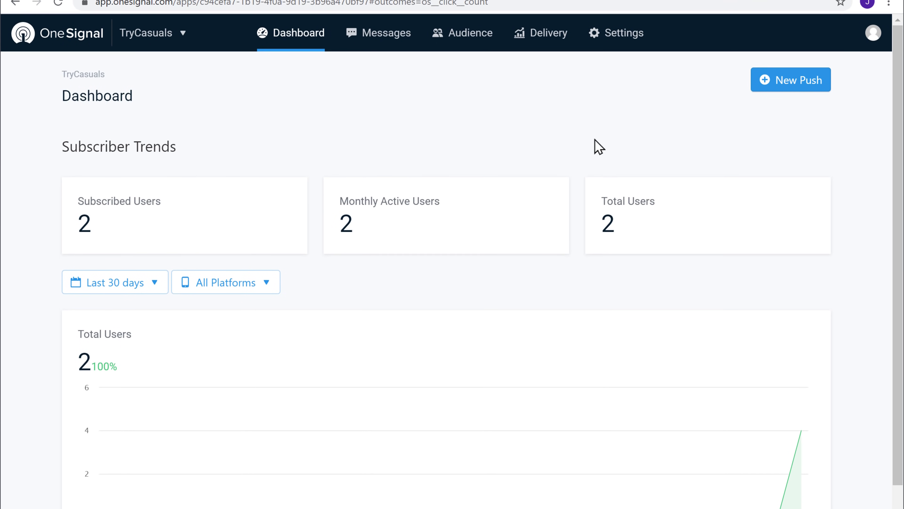
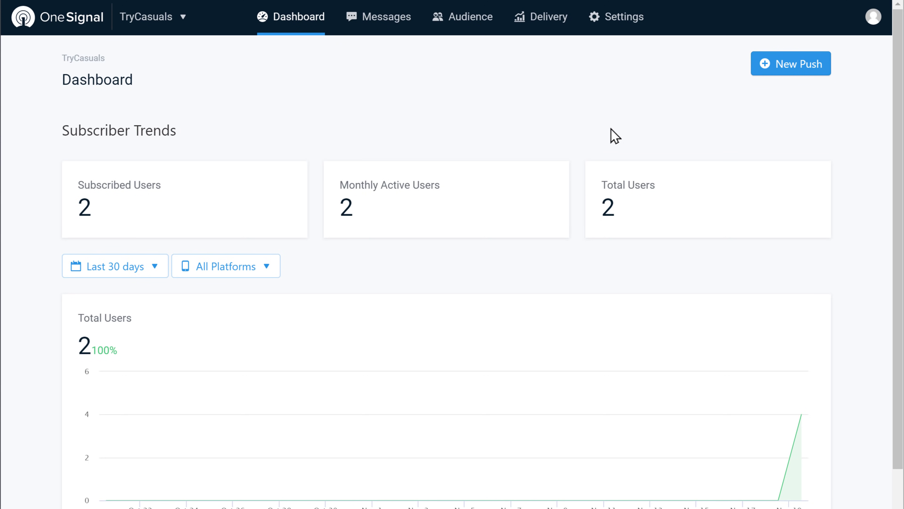
left_click(797, 75)
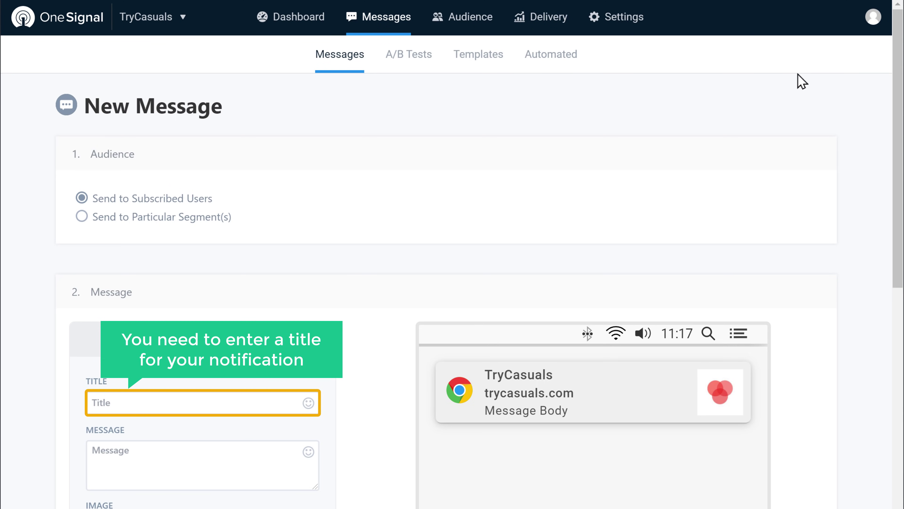
Title the notification "Flat 50% Off" with the message "Hurry up! This offer is valid for a limited time period.".
scroll(682, 127, "down", 3)
left_click(249, 274)
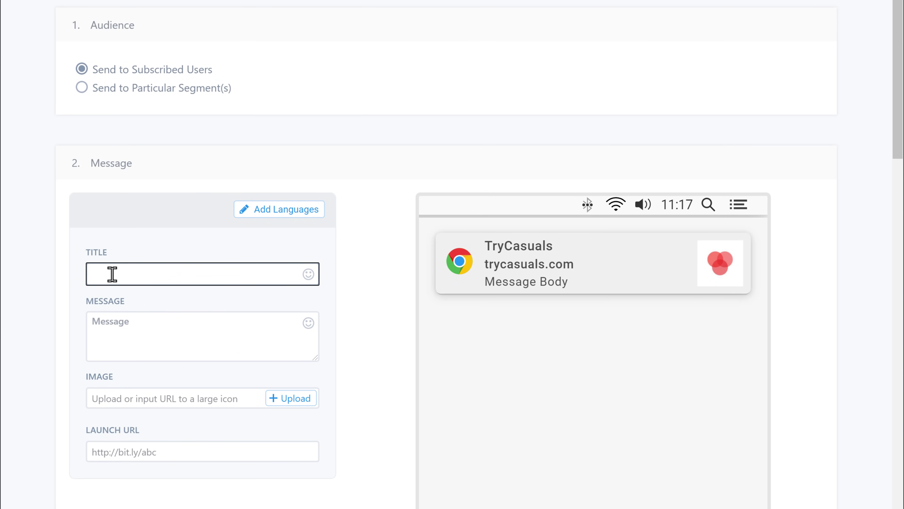
type("Fl")
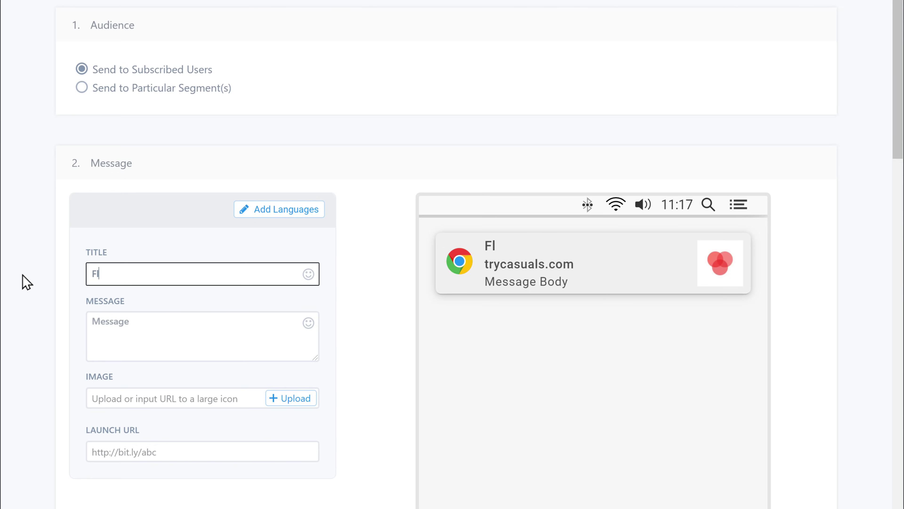
type("at 50% Off")
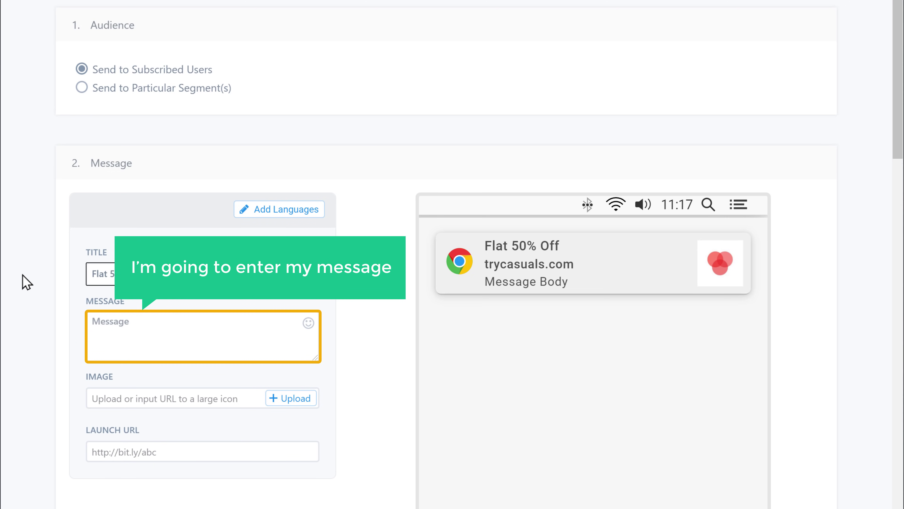
key("Tab")
type("Hurry up! This offer is valid for a limited time period.")
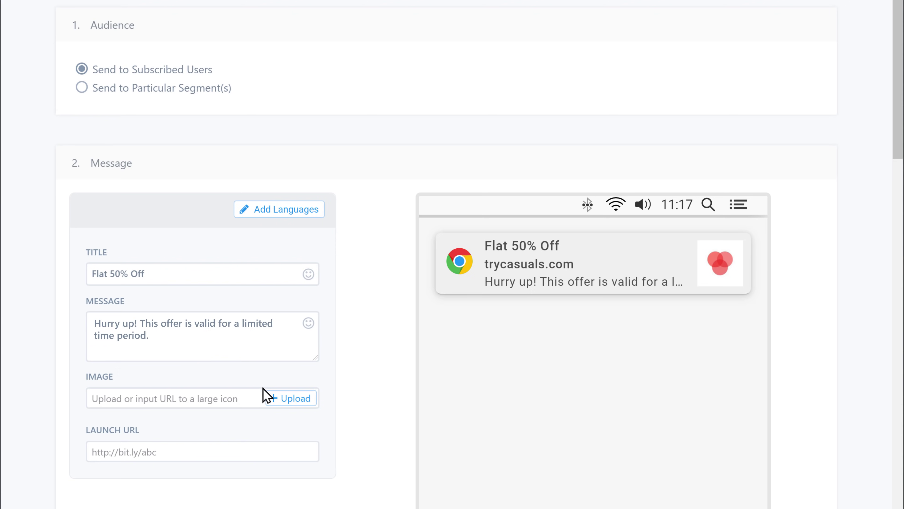
Upload the 50% Off picture from the Pictures folder as the notification image and save it uncropped.
left_click(298, 405)
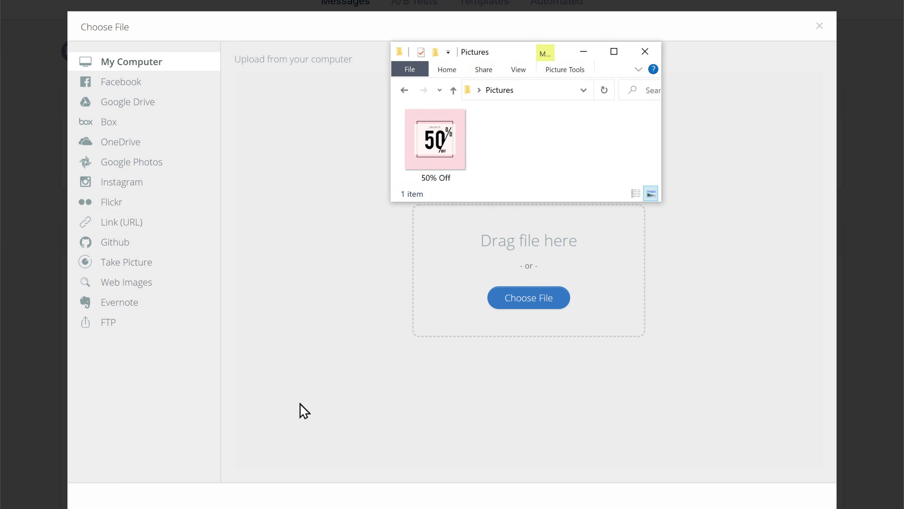
left_click_drag(423, 185, 430, 216)
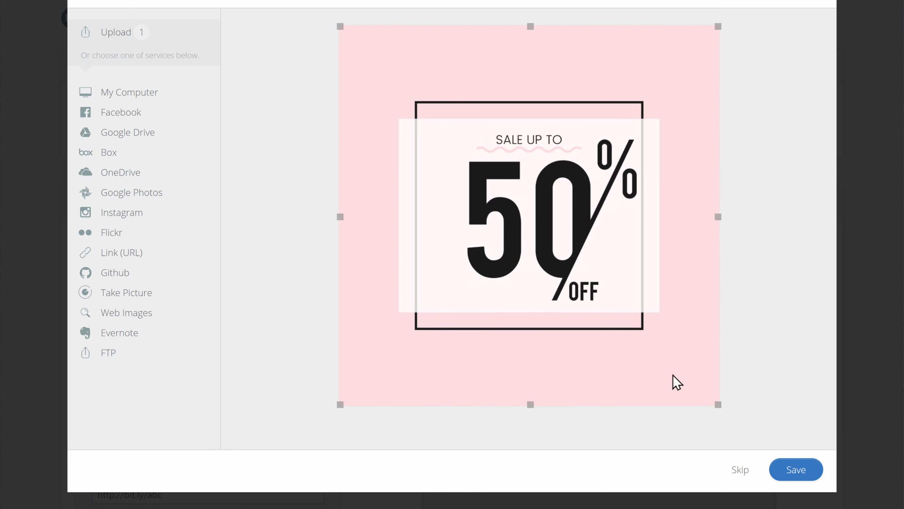
left_click(796, 472)
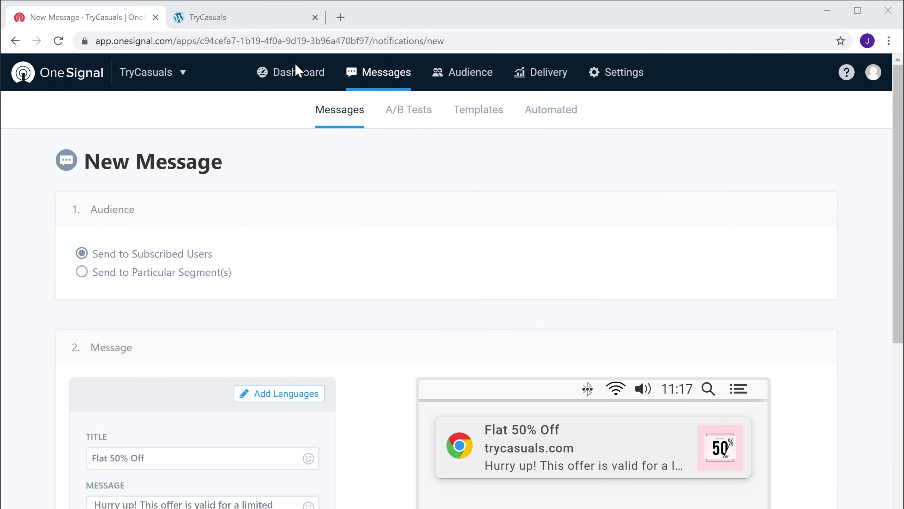
Copy the address of the TryCasuals Products page and paste it as the push message's launch URL.
left_click(222, 25)
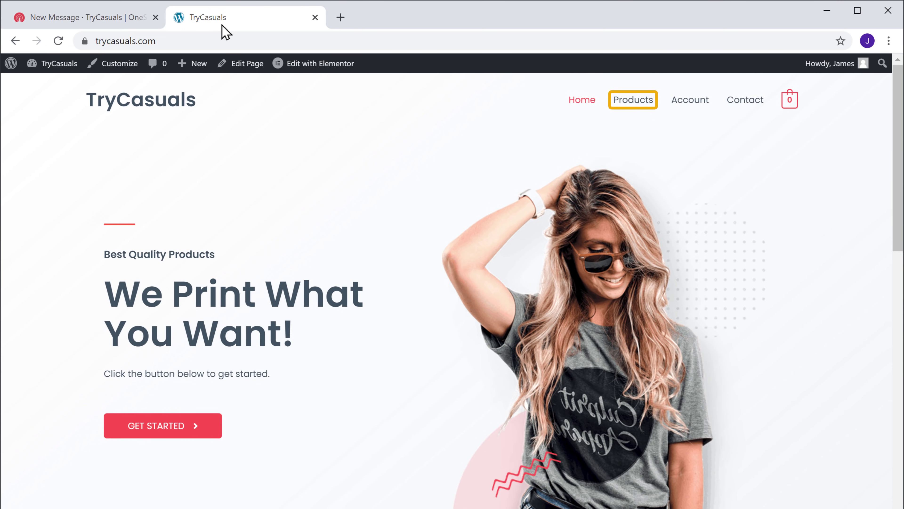
left_click(636, 112)
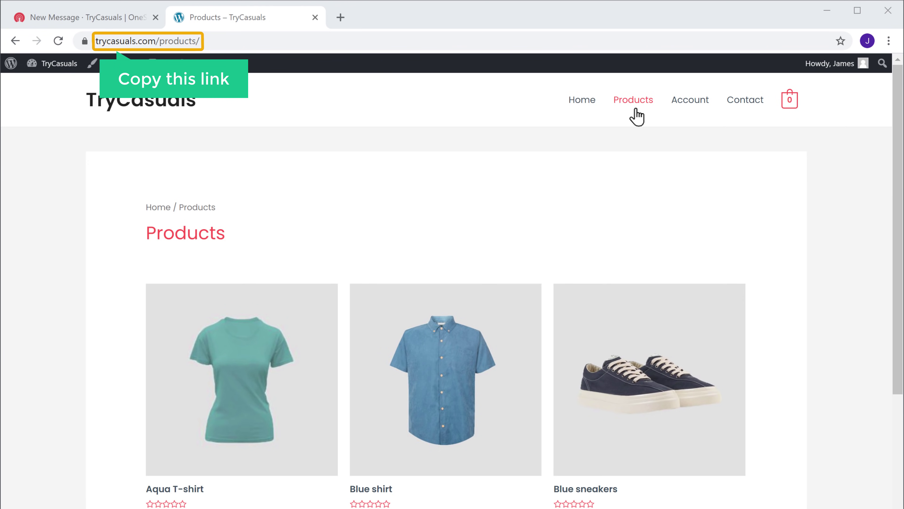
left_click(208, 41)
right_click(208, 40)
left_click(236, 139)
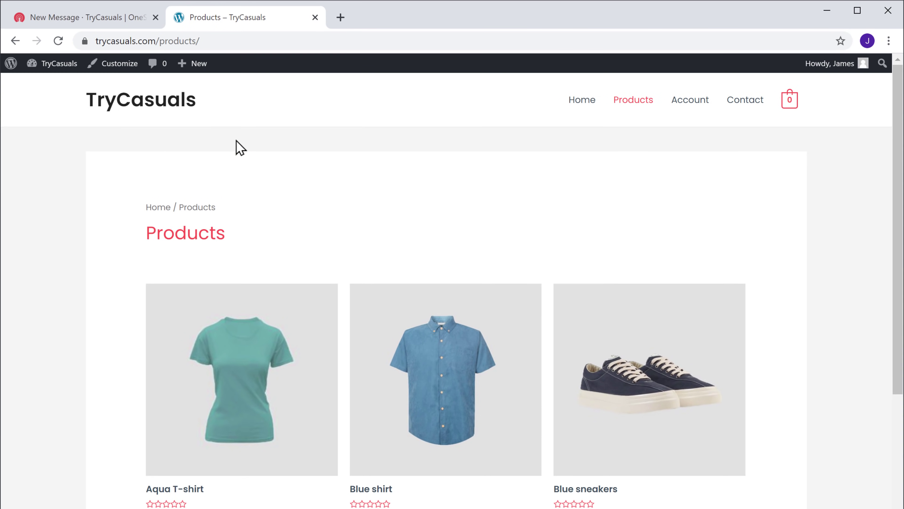
left_click(86, 21)
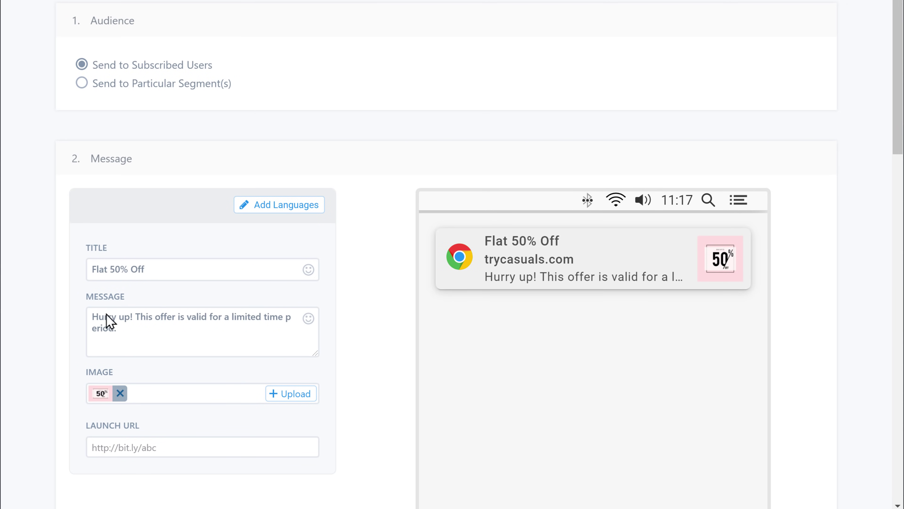
right_click(181, 449)
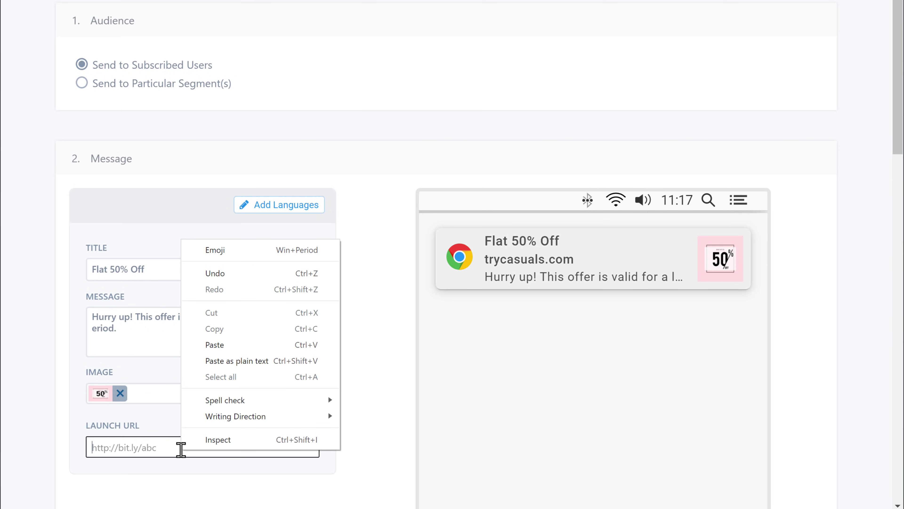
left_click(212, 345)
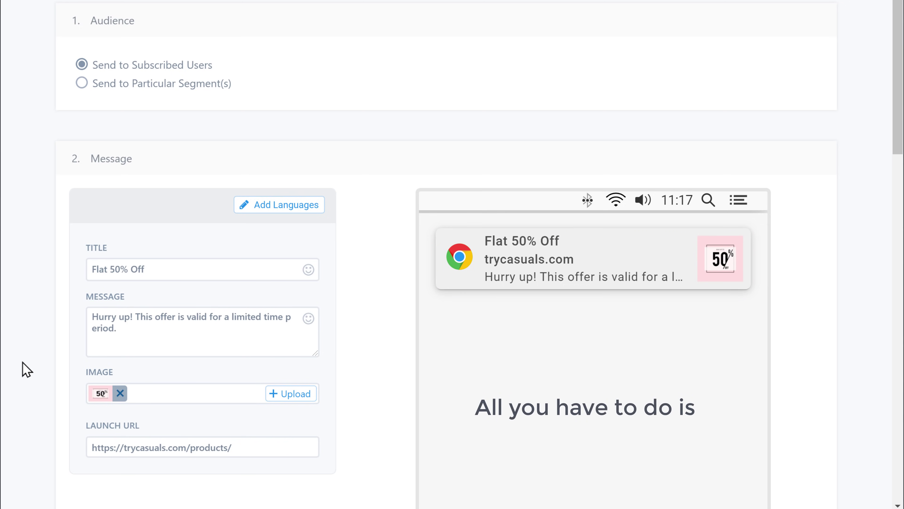
Confirm the "Flat 50% Off" message with immediate delivery and send it to subscribed users.
scroll(26, 369, "down", 20)
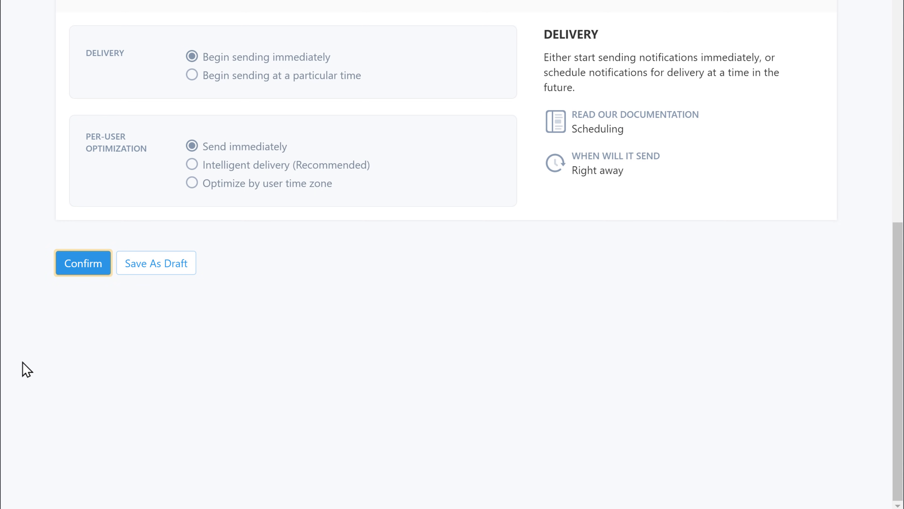
left_click(82, 273)
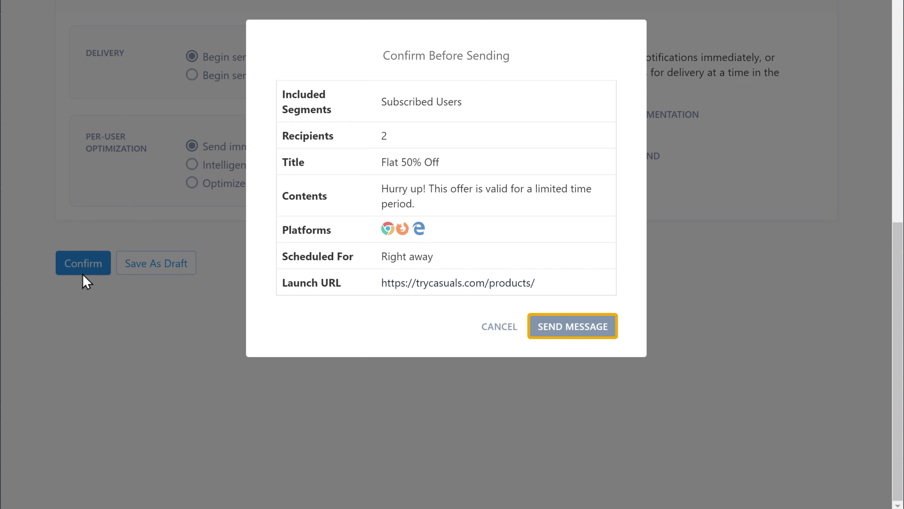
left_click(572, 332)
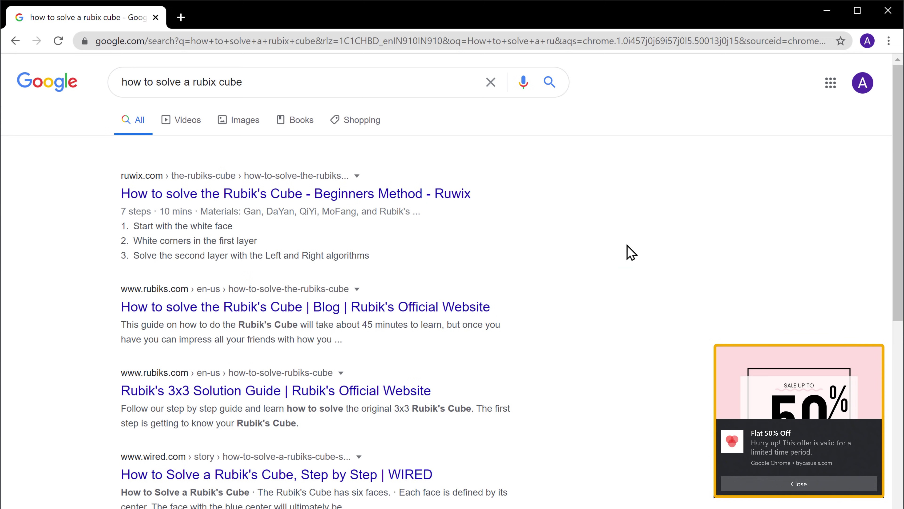
Open the received "Flat 50% Off" notification and look through the products page it launches.
left_click(803, 433)
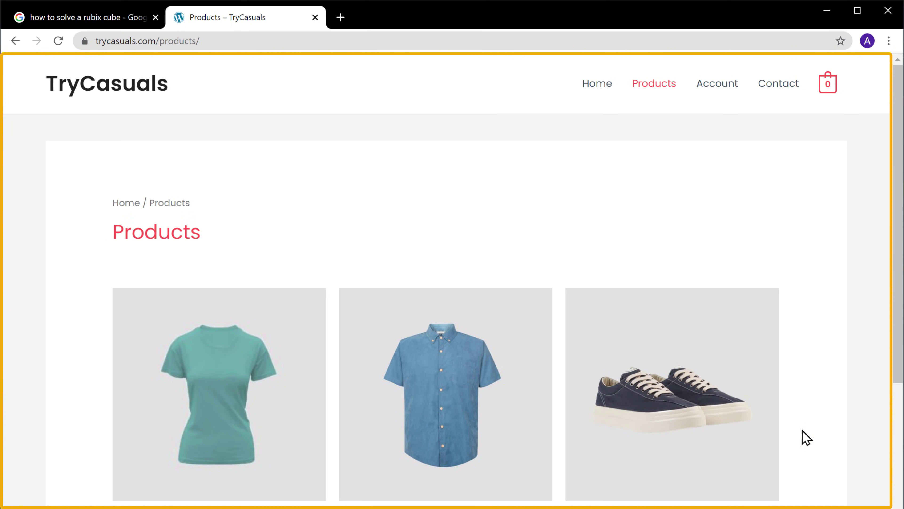
scroll(806, 438, "down", 15)
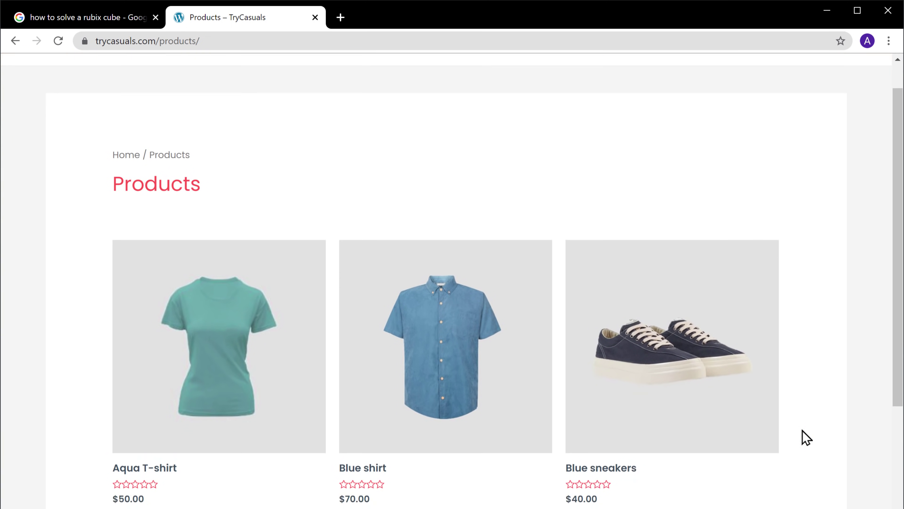
scroll(806, 437, "up", 15)
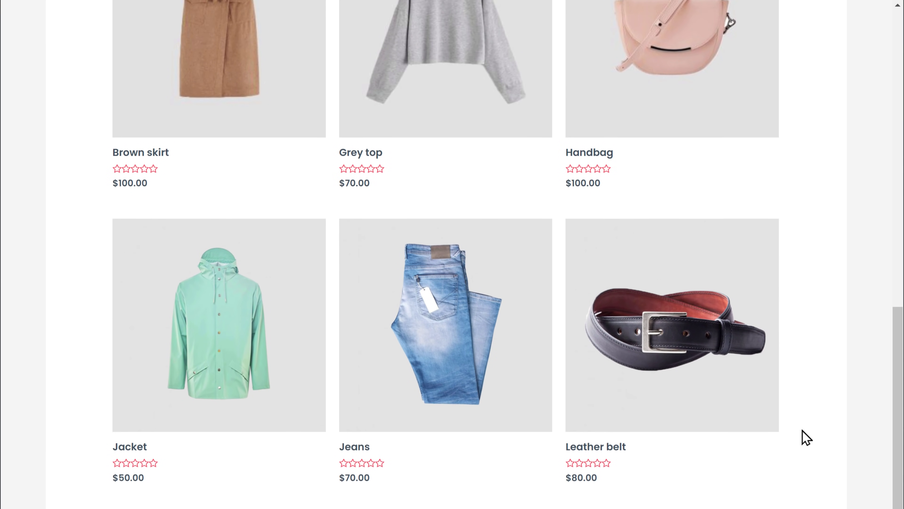
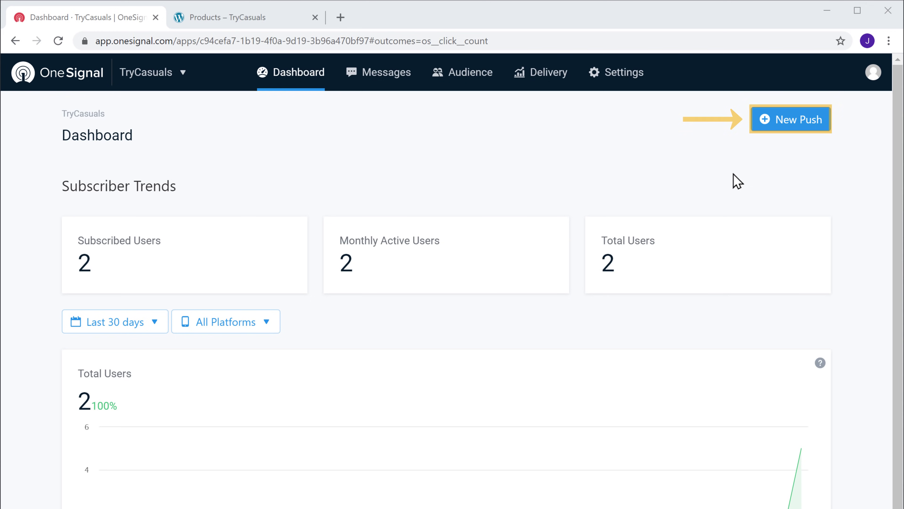
Start a new push message for particular segments, replacing the Subscribed Users segment with Inactive Users.
left_click(796, 132)
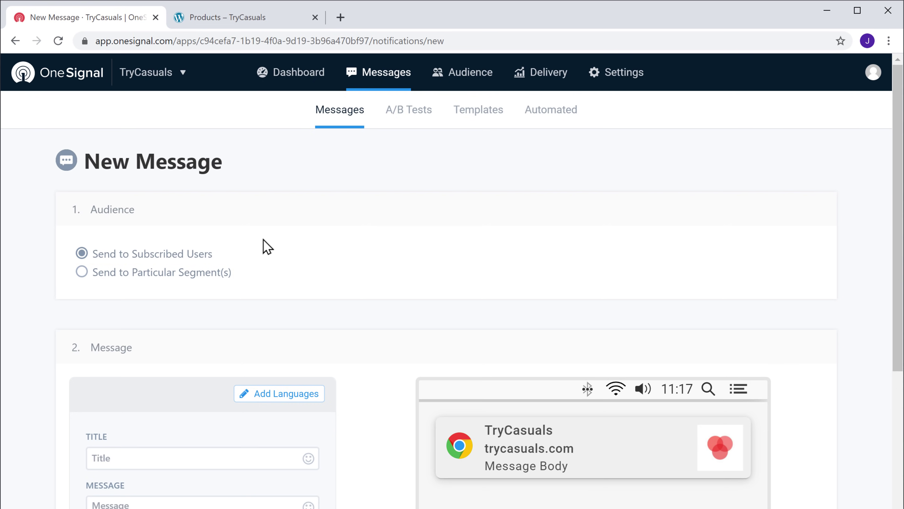
left_click(82, 272)
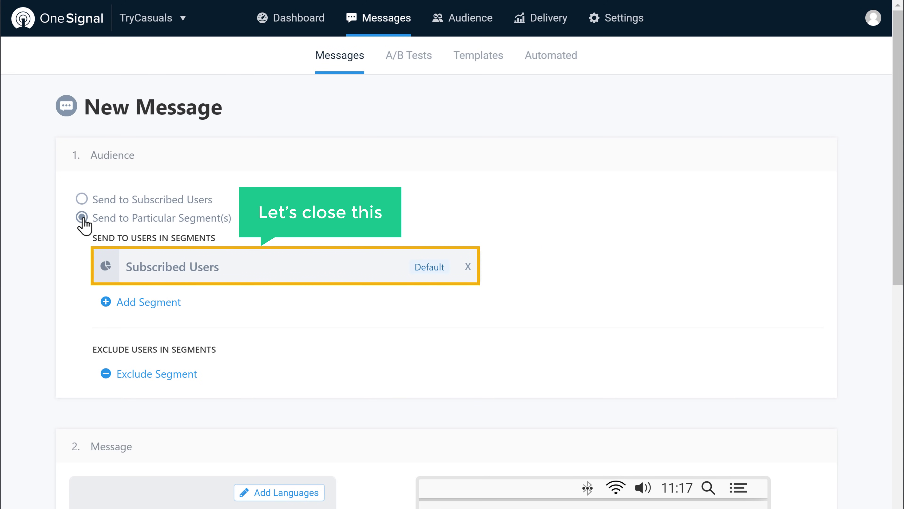
left_click(469, 276)
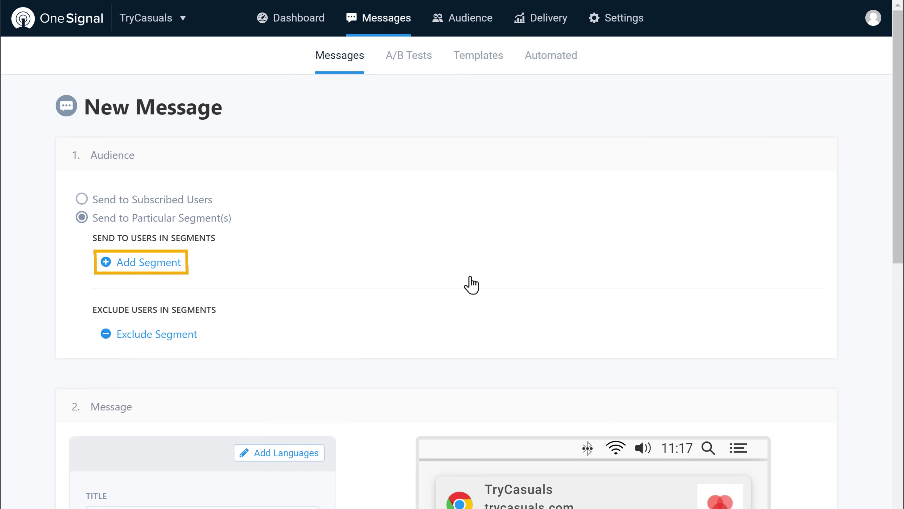
left_click(144, 271)
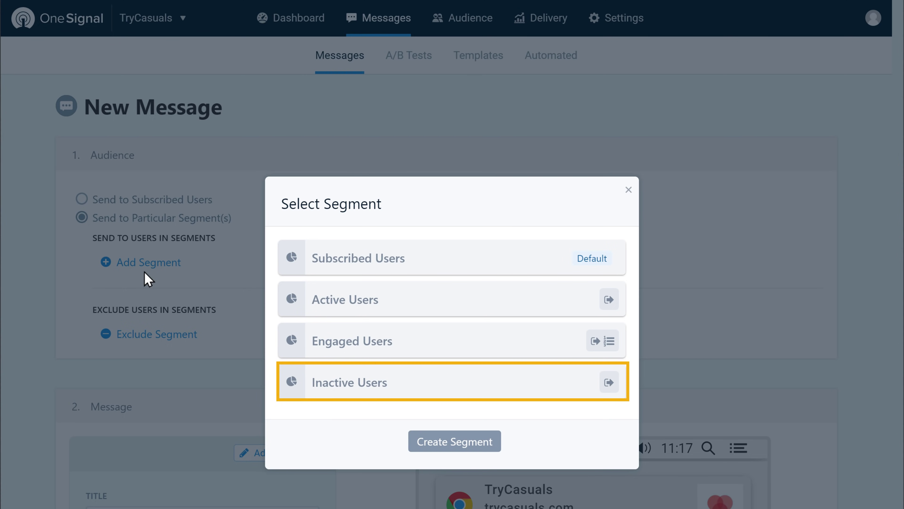
left_click(323, 395)
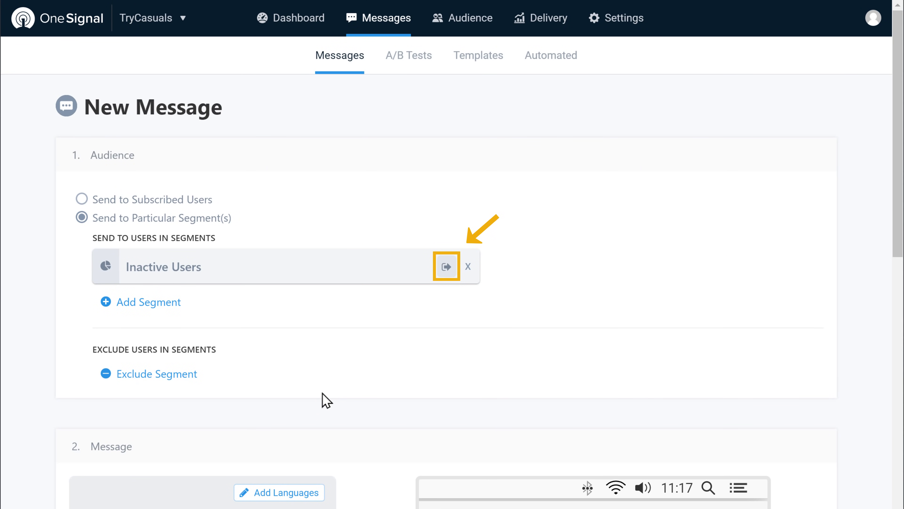
Set the Inactive Users segment's last-session rule to greater than 48 hours ago and update the segment.
left_click(446, 272)
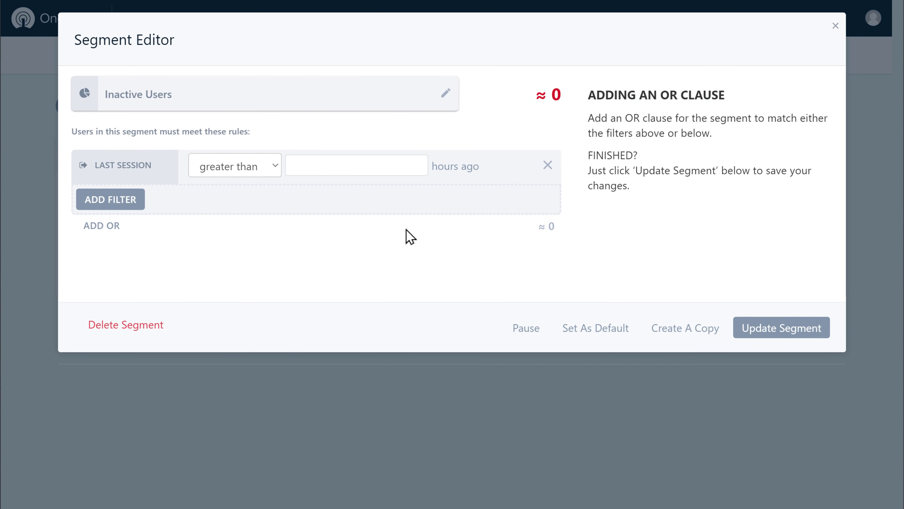
left_click(347, 165)
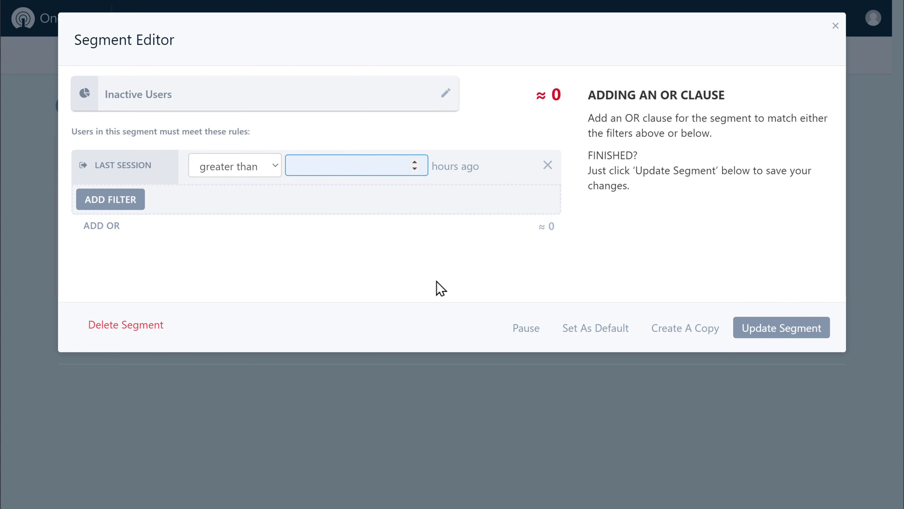
type("48")
left_click(441, 288)
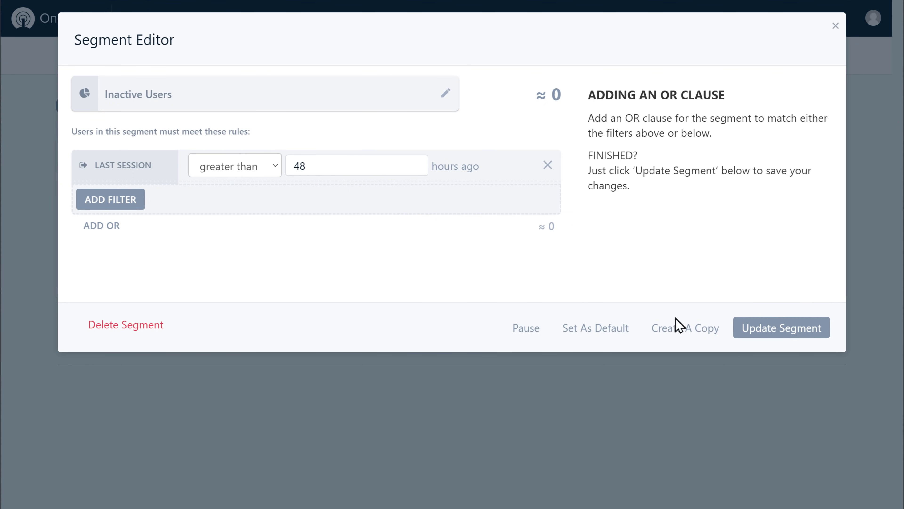
left_click(782, 331)
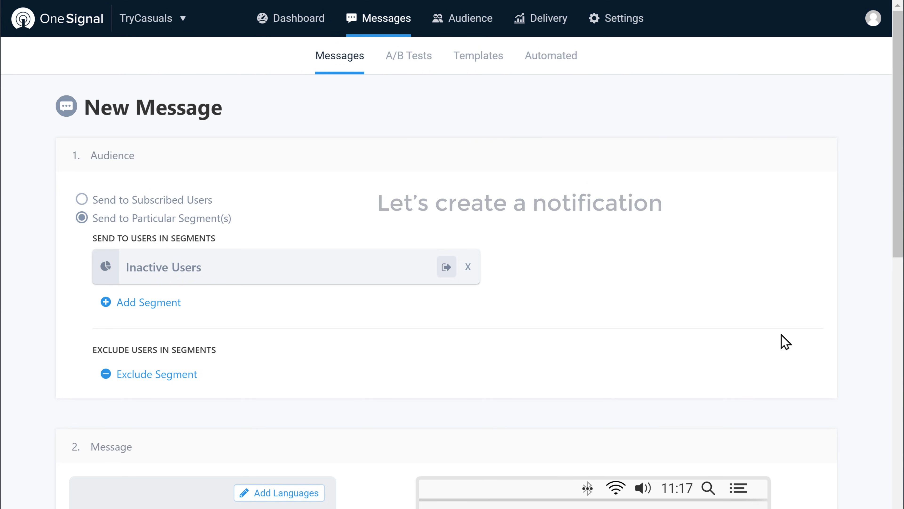
Upload the "40% Off" picture from the computer as the notification image and save it uncropped.
scroll(786, 342, "down", 10)
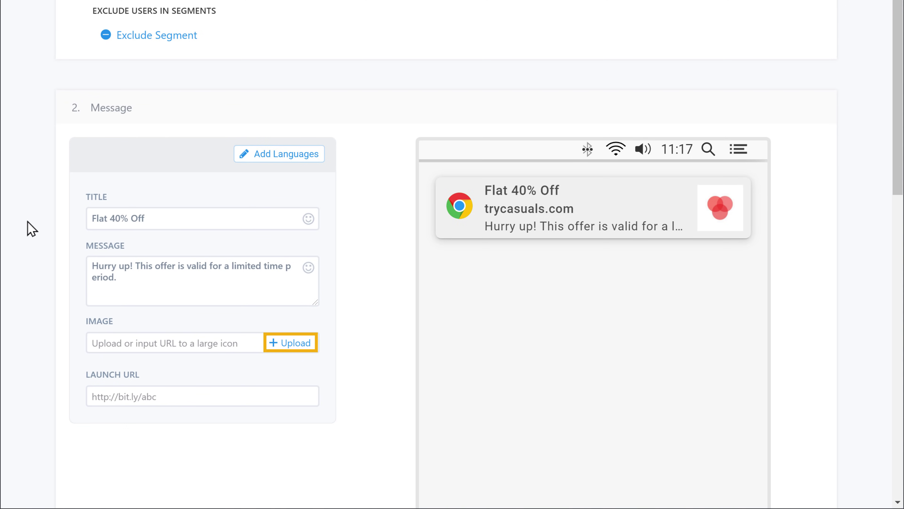
left_click(294, 344)
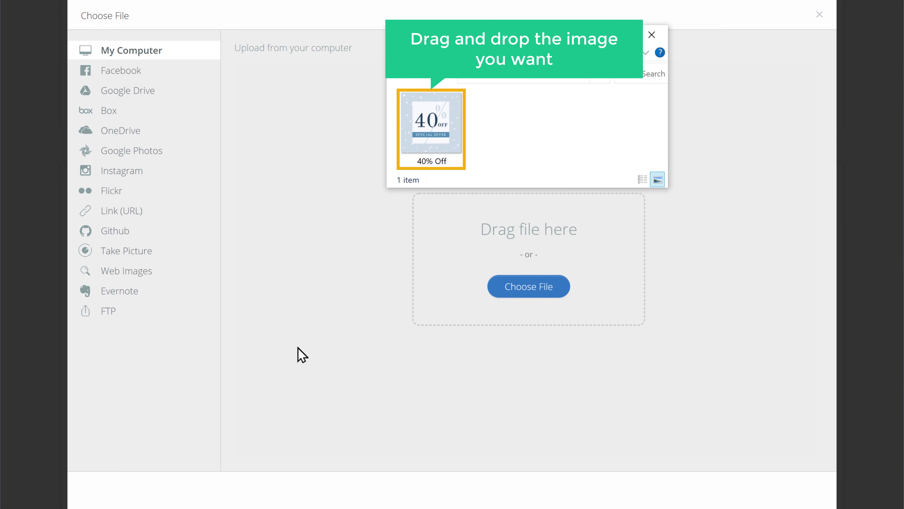
left_click_drag(426, 168, 442, 230)
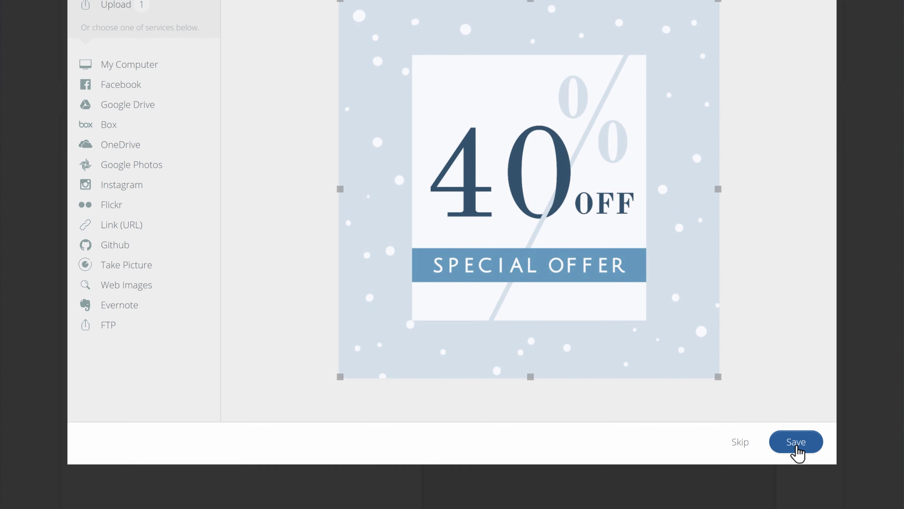
left_click(796, 443)
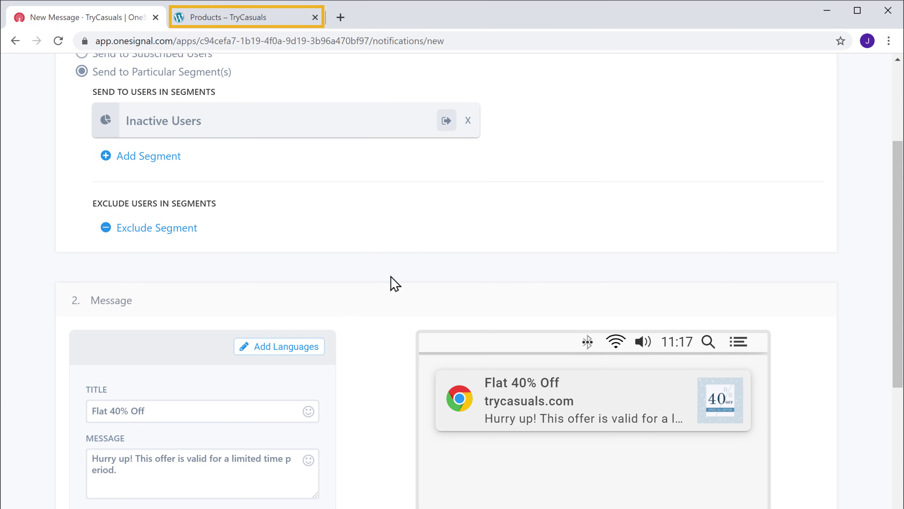
Copy the TryCasuals Products page address and paste it as the launch URL of the "Flat 40% Off" message.
left_click(241, 17)
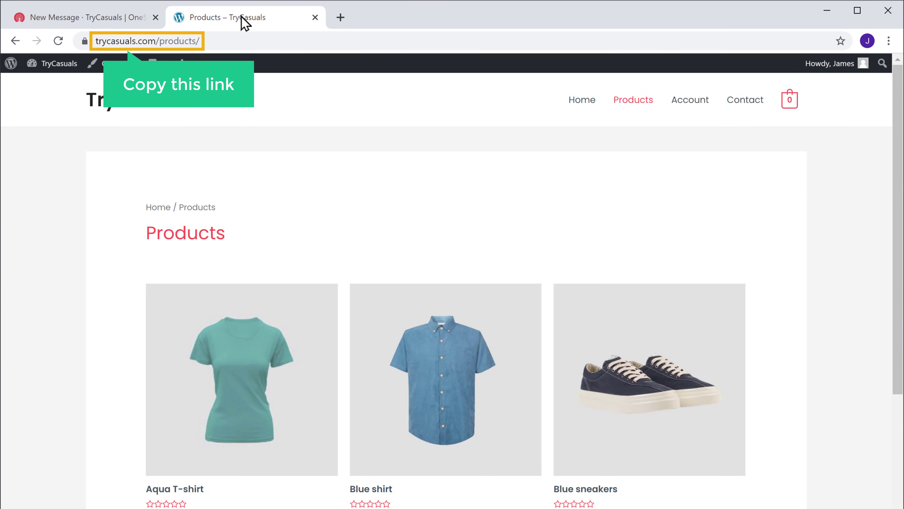
right_click(211, 40)
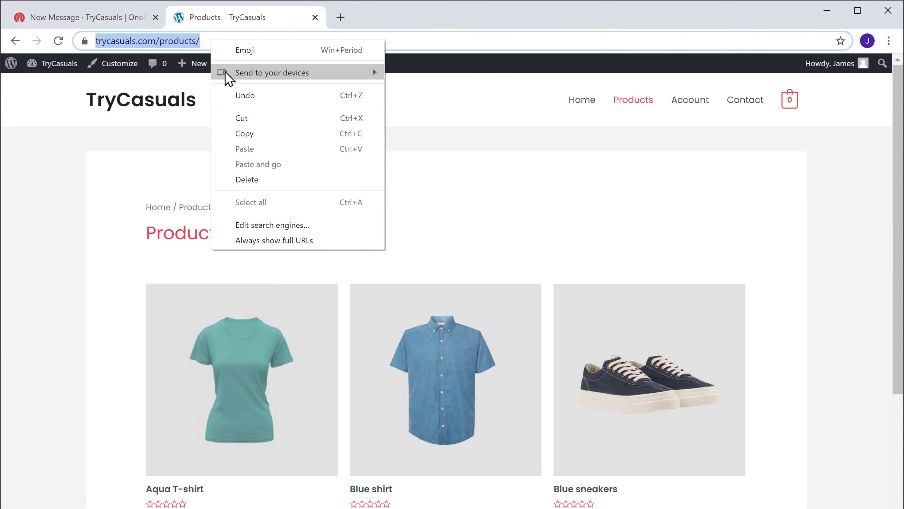
left_click(247, 139)
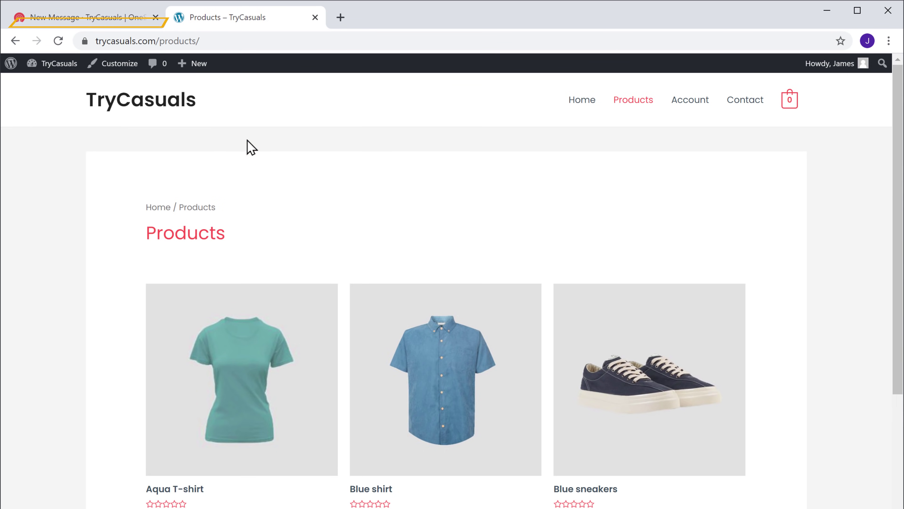
left_click(83, 20)
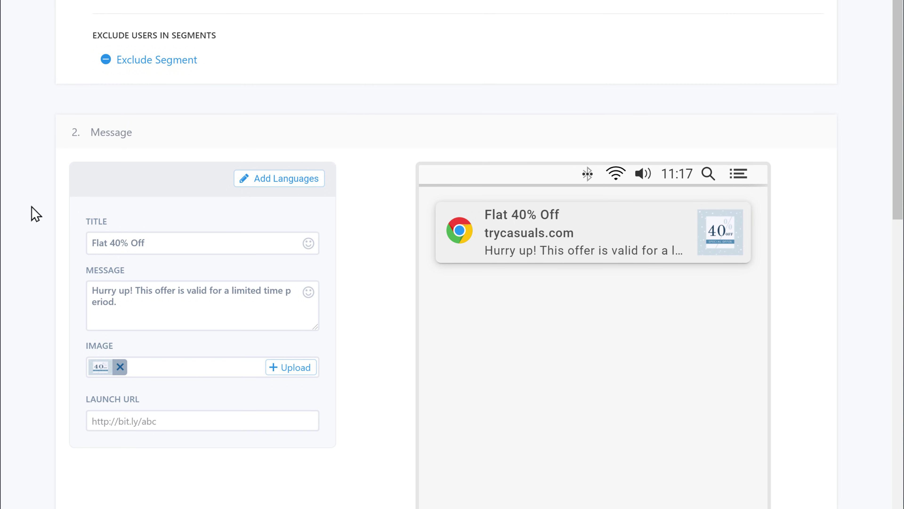
right_click(158, 422)
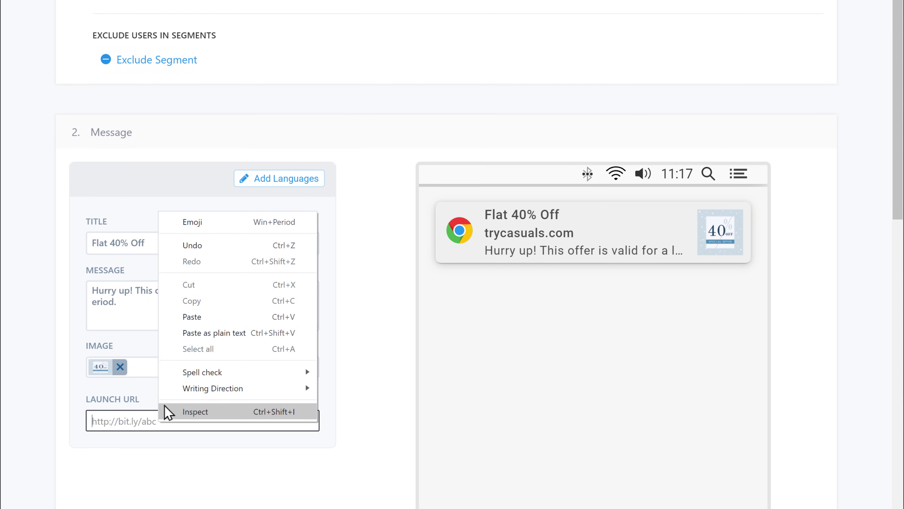
left_click(189, 323)
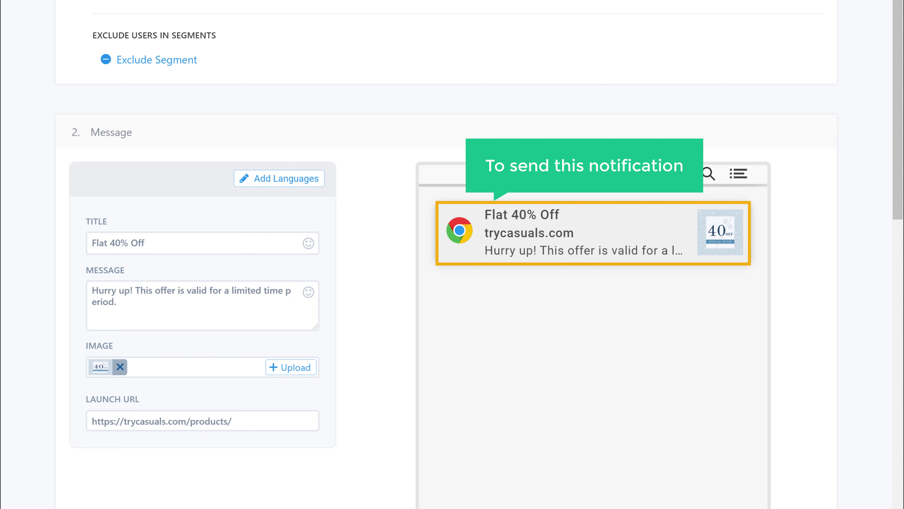
Confirm the "Flat 40% Off" message with immediate delivery and send it to the Inactive Users segment.
scroll(30, 329, "down", 10)
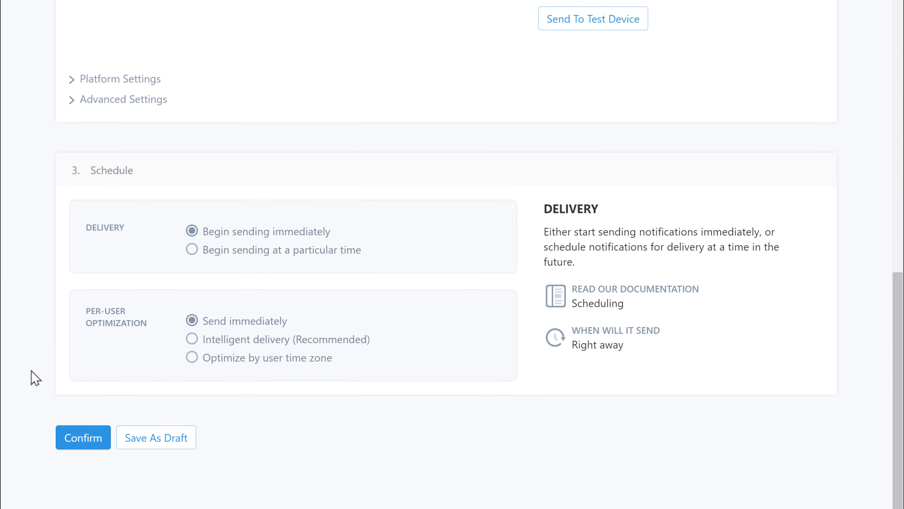
scroll(35, 377, "down", 4)
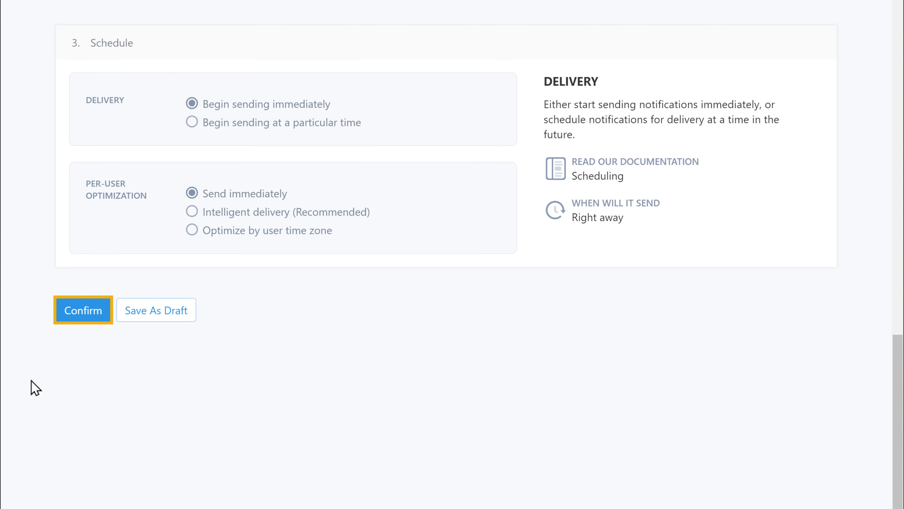
left_click(80, 319)
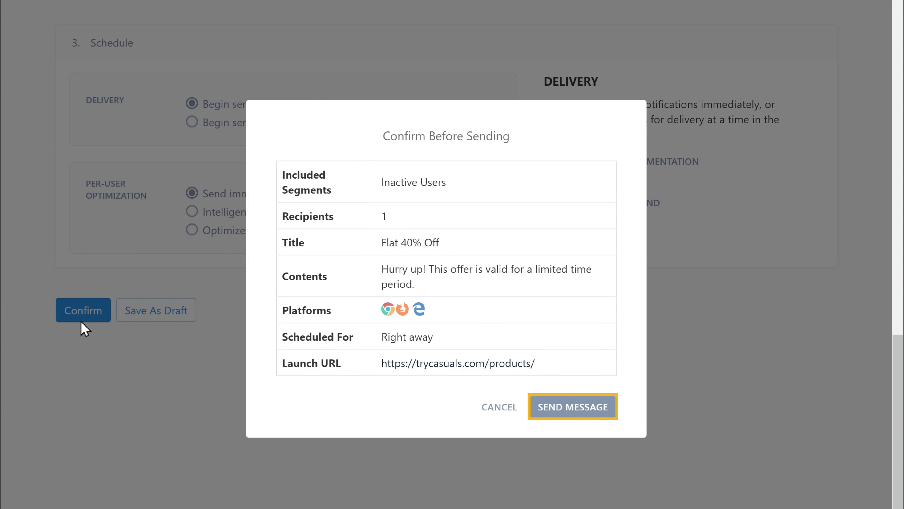
left_click(573, 416)
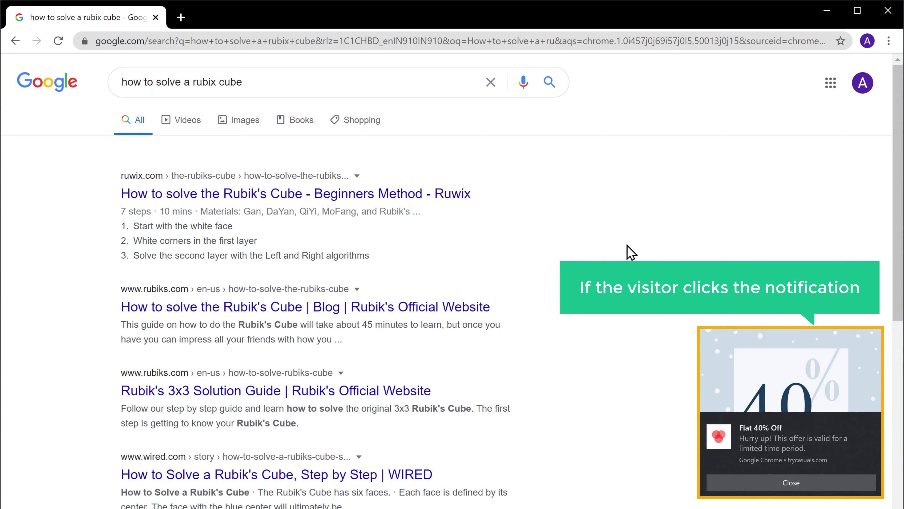
Open the received "Flat 40% Off" notification and look through the products page it launches.
left_click(805, 437)
scroll(805, 437, "down", 5)
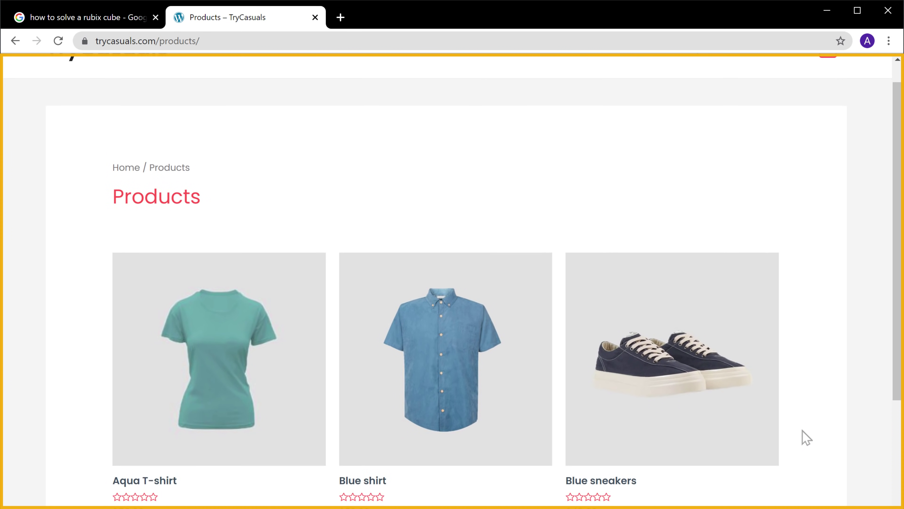
scroll(452, 282, "down", 7)
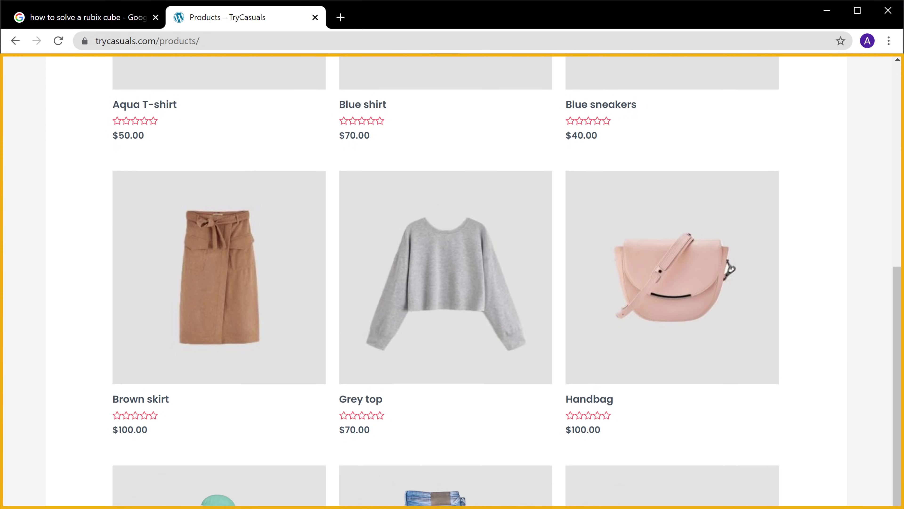
scroll(452, 281, "up", 12)
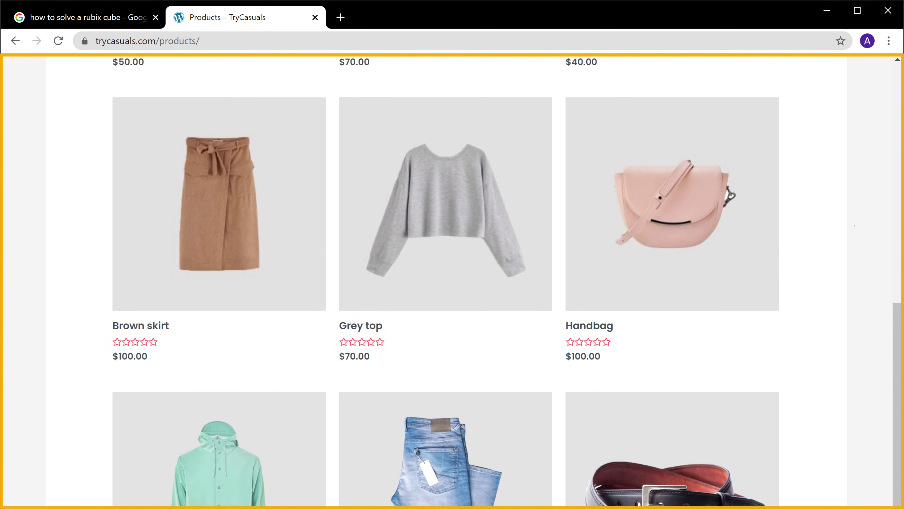